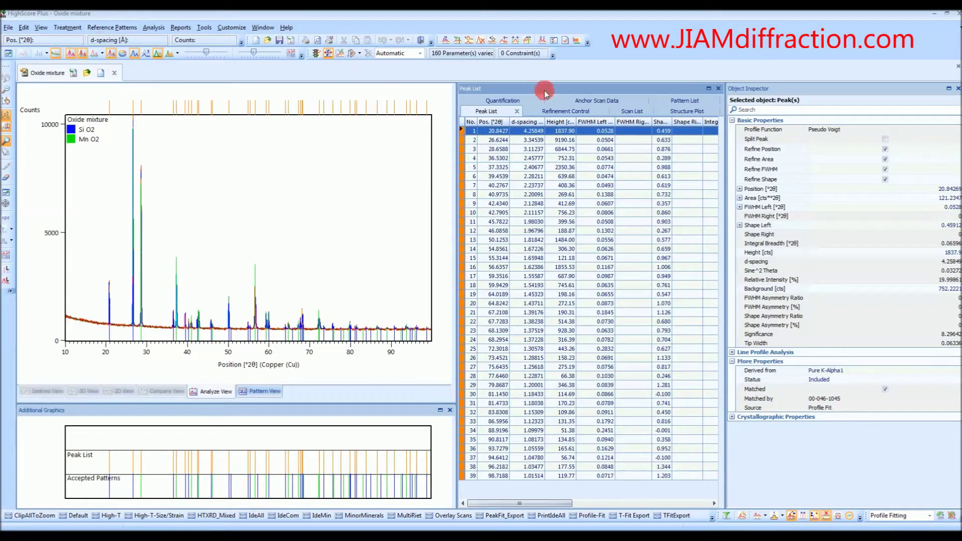
- Convert the silicon oxide and manganese oxide accepted patterns into Quartz and Pyrolusite phases
left_click(685, 101)
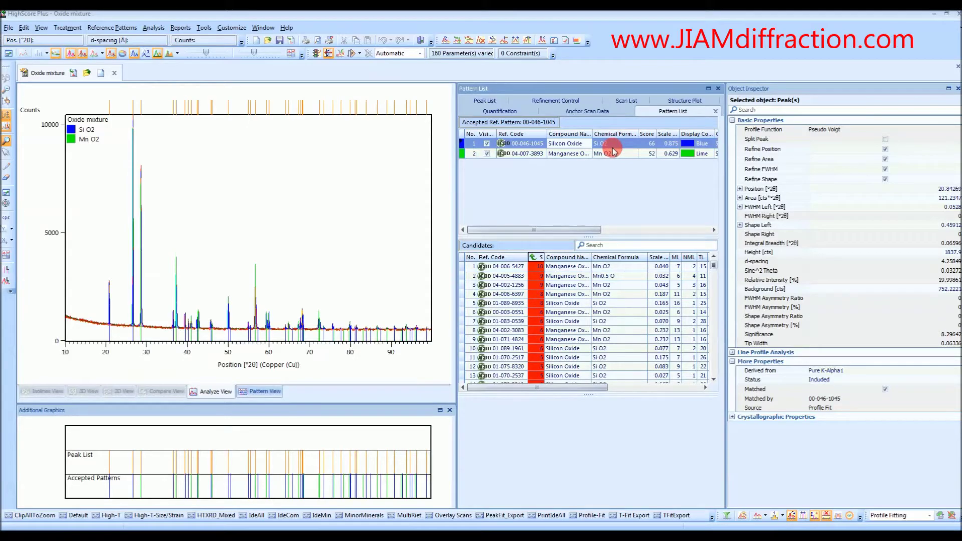
left_click(587, 189)
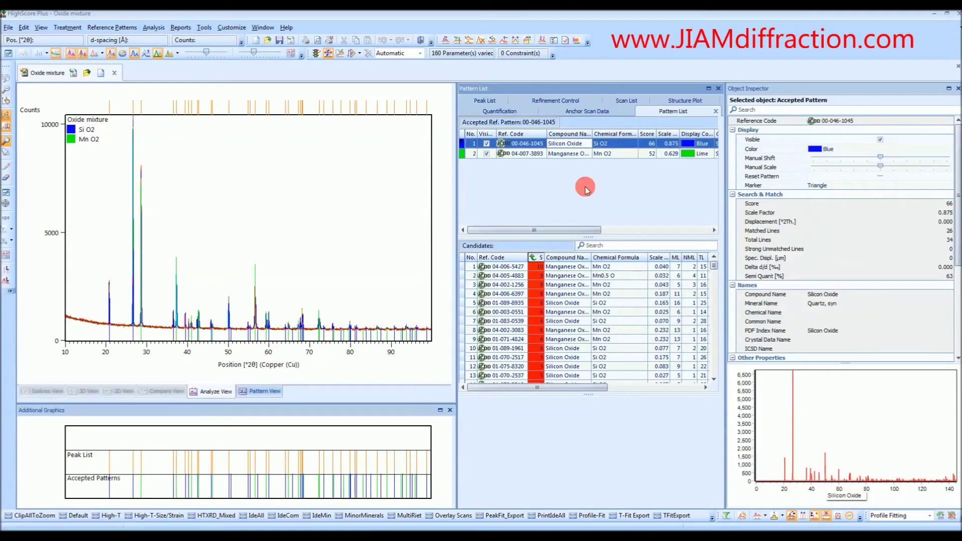
key("ctrl+a")
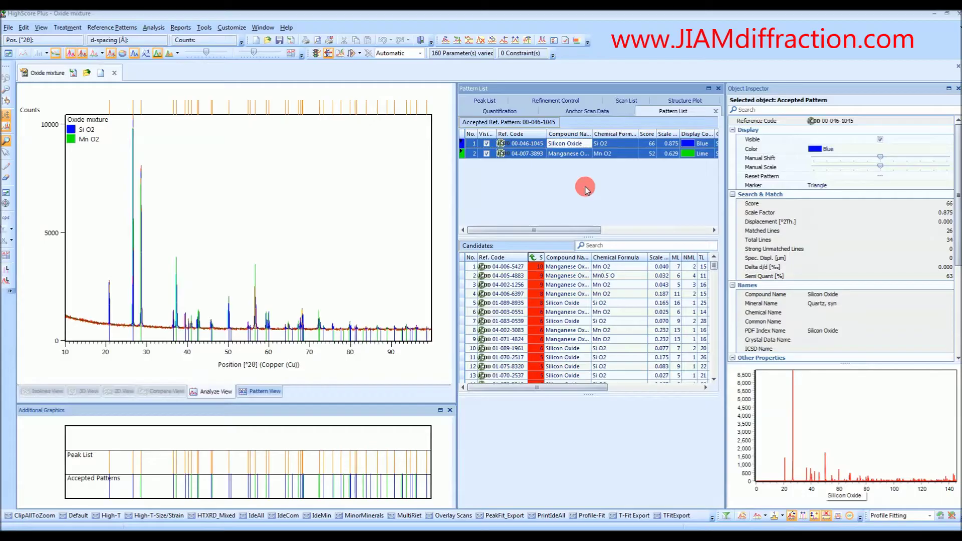
left_click(605, 145)
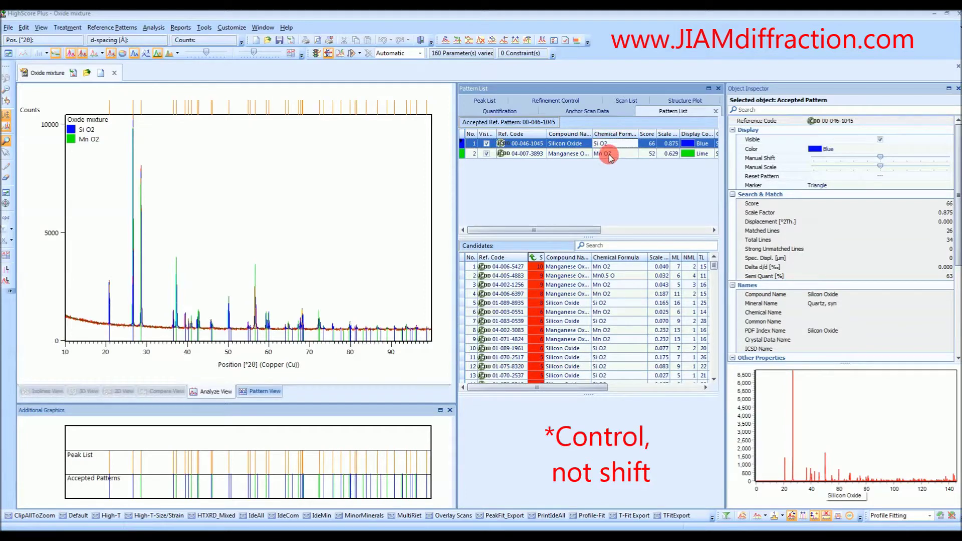
left_click(607, 154, "ctrl")
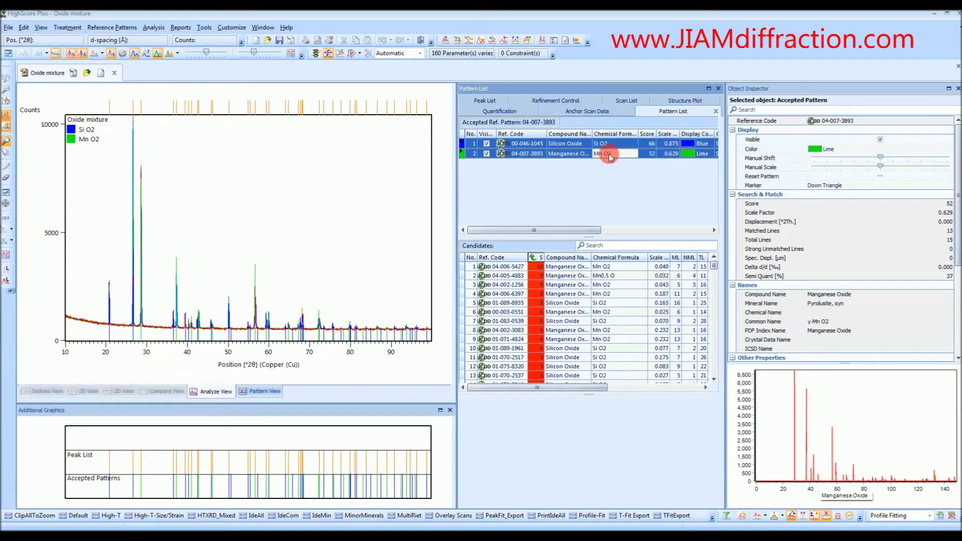
right_click(611, 157)
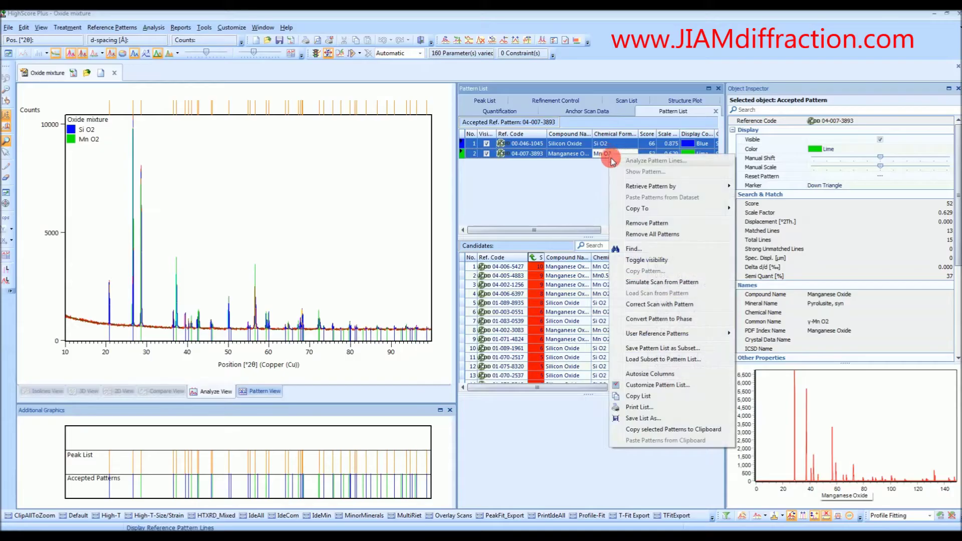
left_click(679, 323)
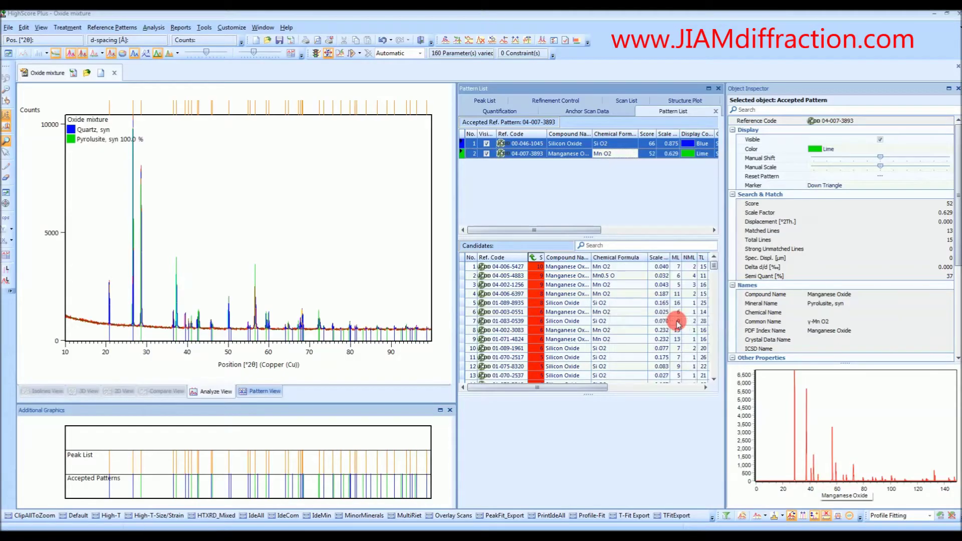
left_click(369, 188)
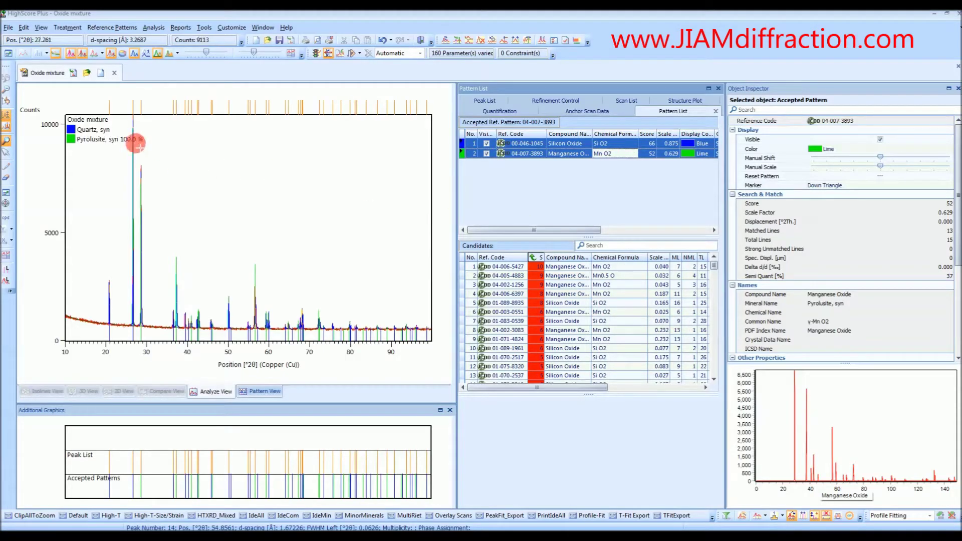
left_click(132, 143)
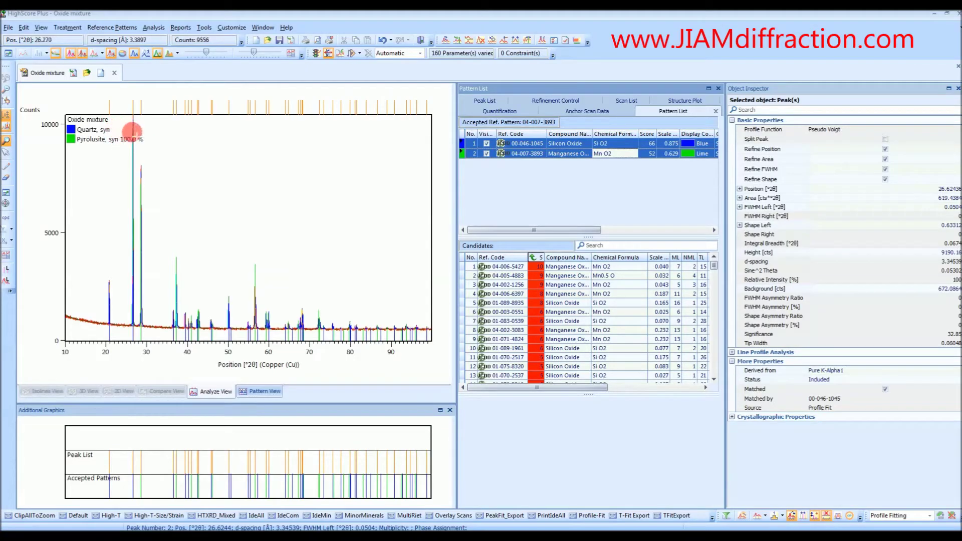
left_click(603, 154)
double_click(603, 154)
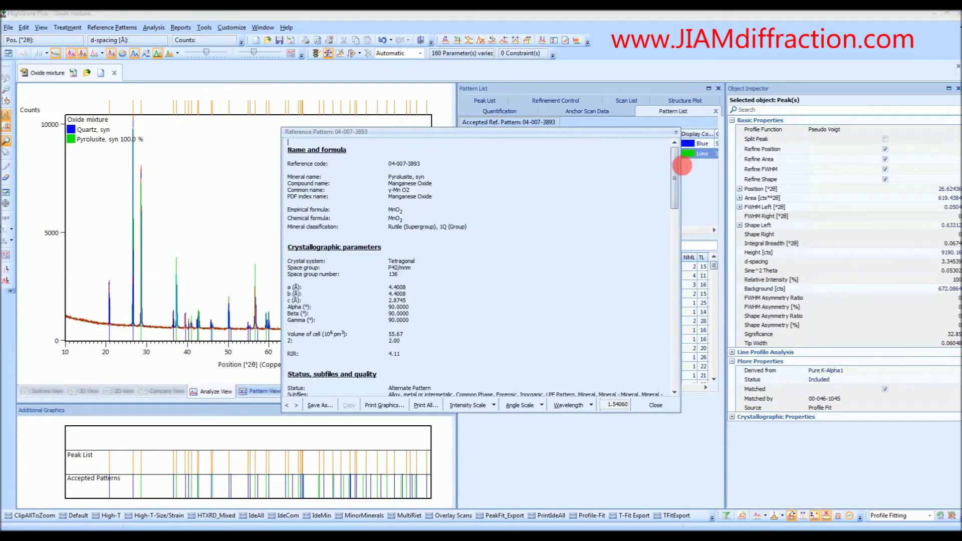
left_click_drag(678, 158, 674, 319)
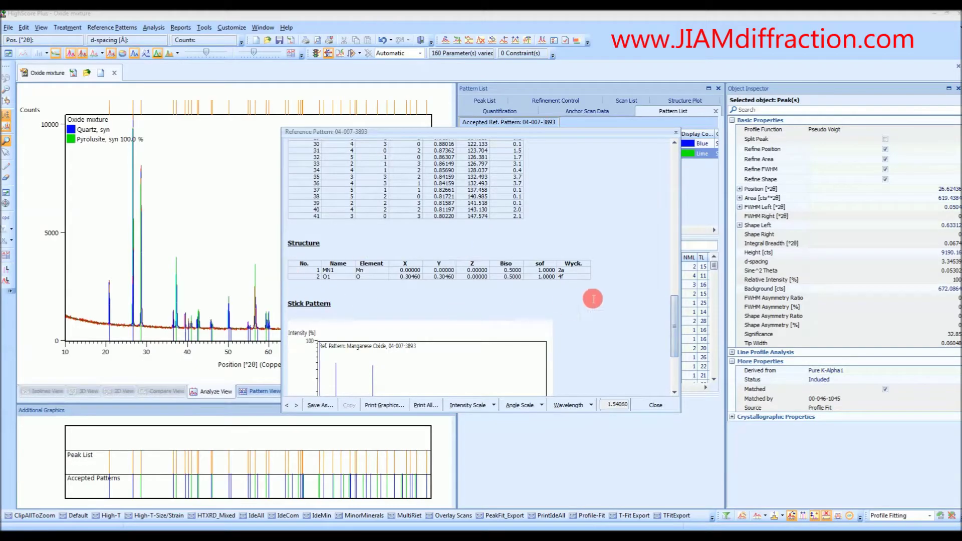
left_click(678, 133)
double_click(609, 144)
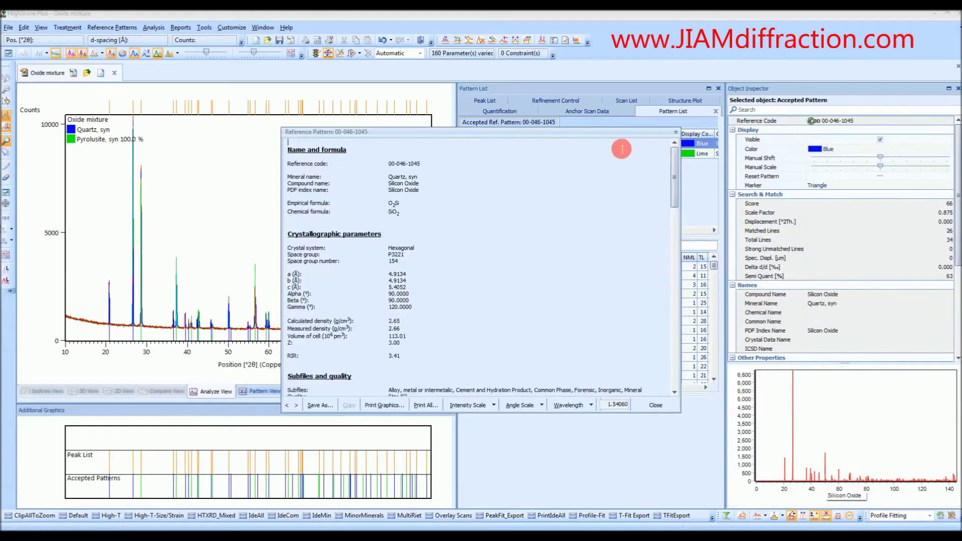
left_click_drag(676, 150, 672, 314)
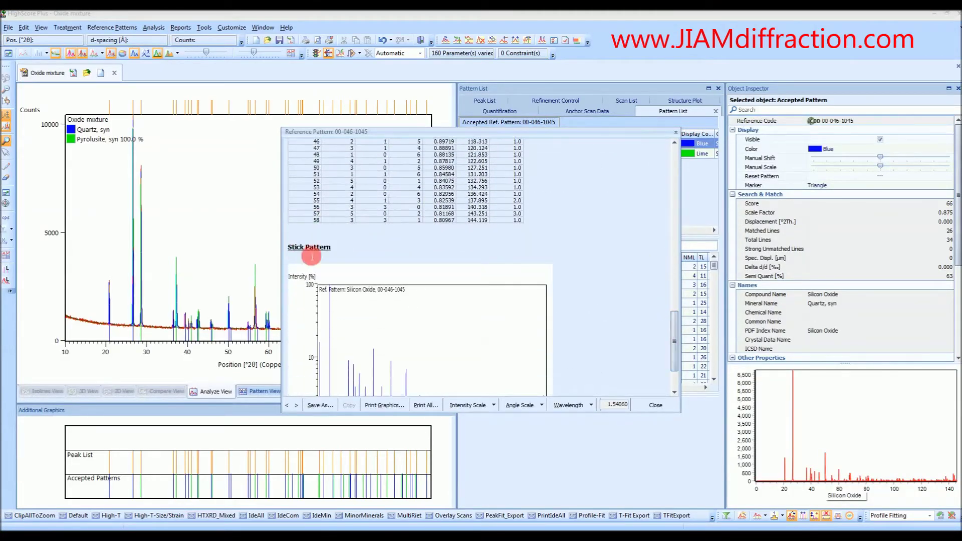
left_click(677, 132)
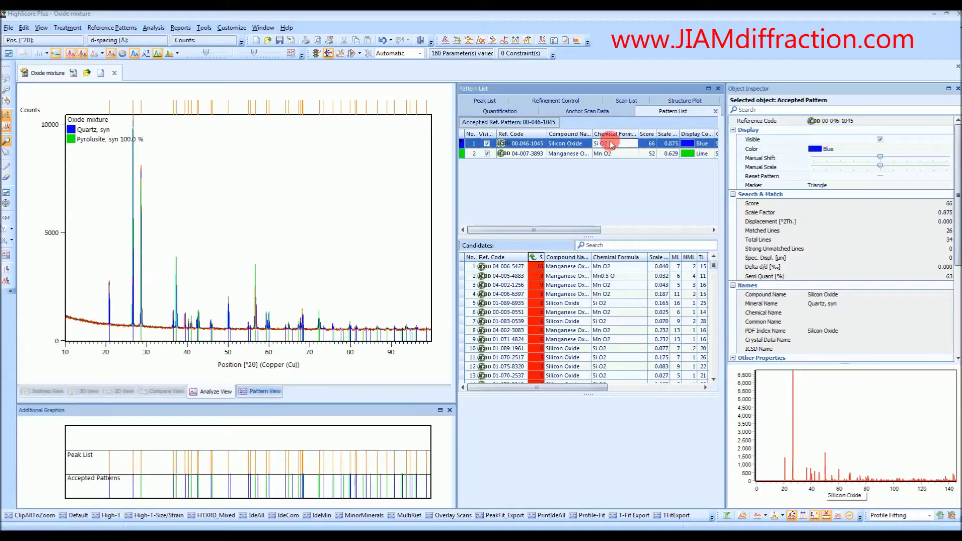
- Delete the Quartz phase and move the silicon oxide pattern back to the candidates list
left_click(554, 101)
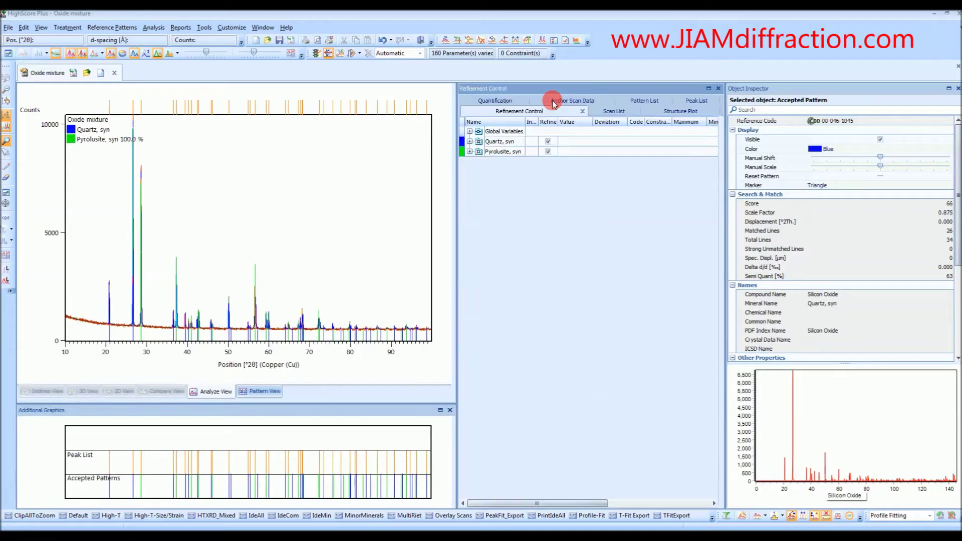
right_click(499, 145)
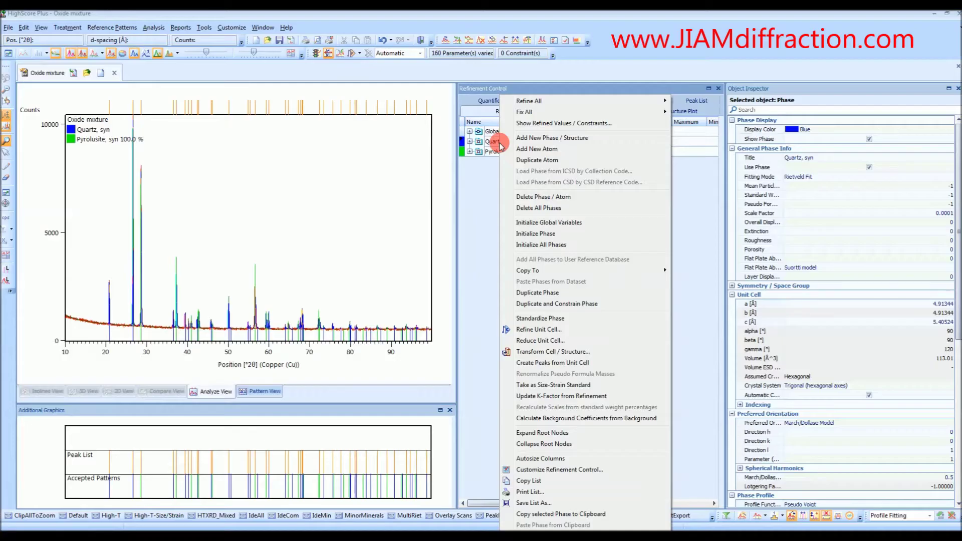
left_click(551, 199)
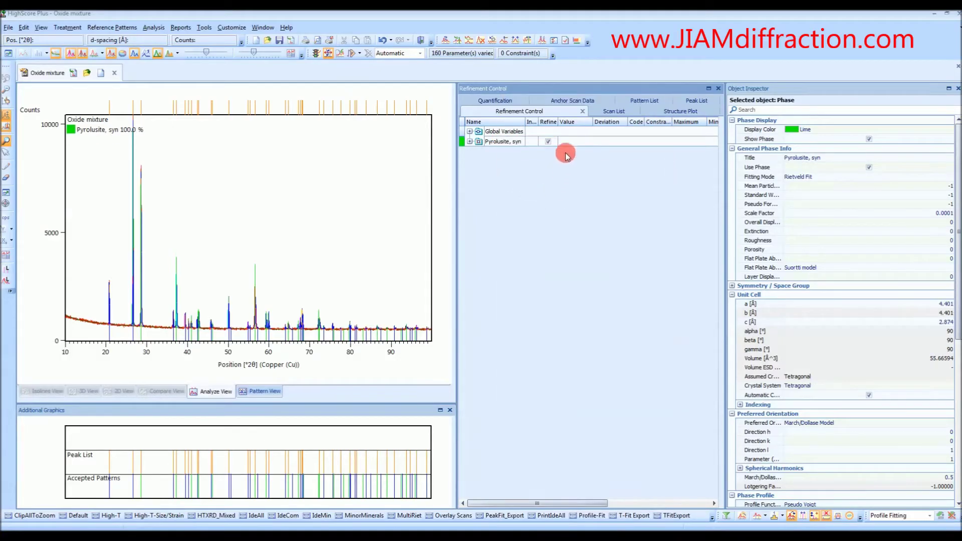
left_click(644, 100)
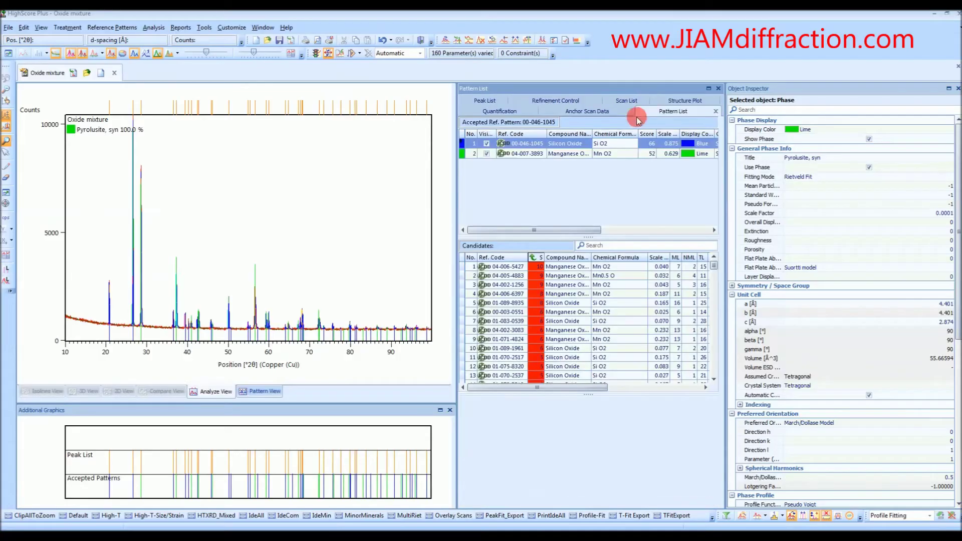
left_click(567, 144)
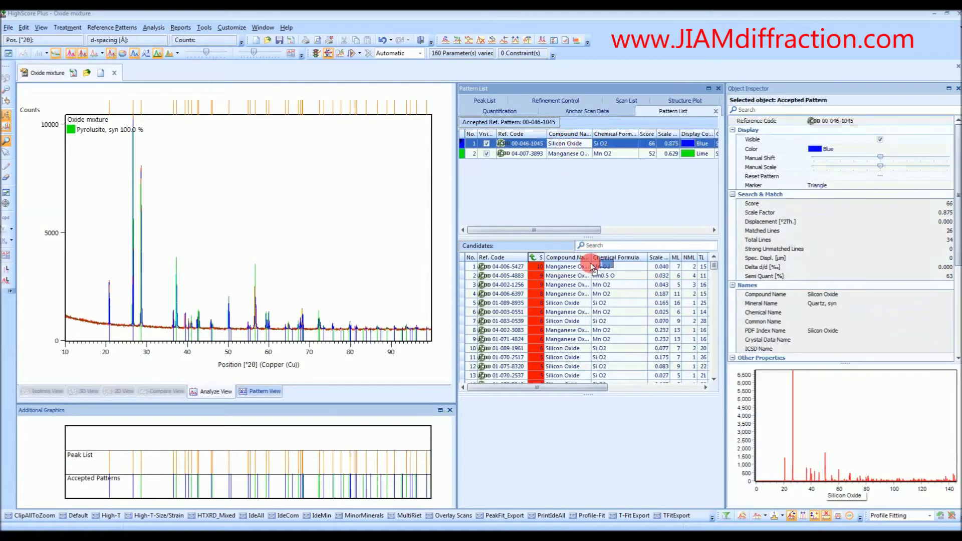
left_click_drag(593, 267, 591, 283)
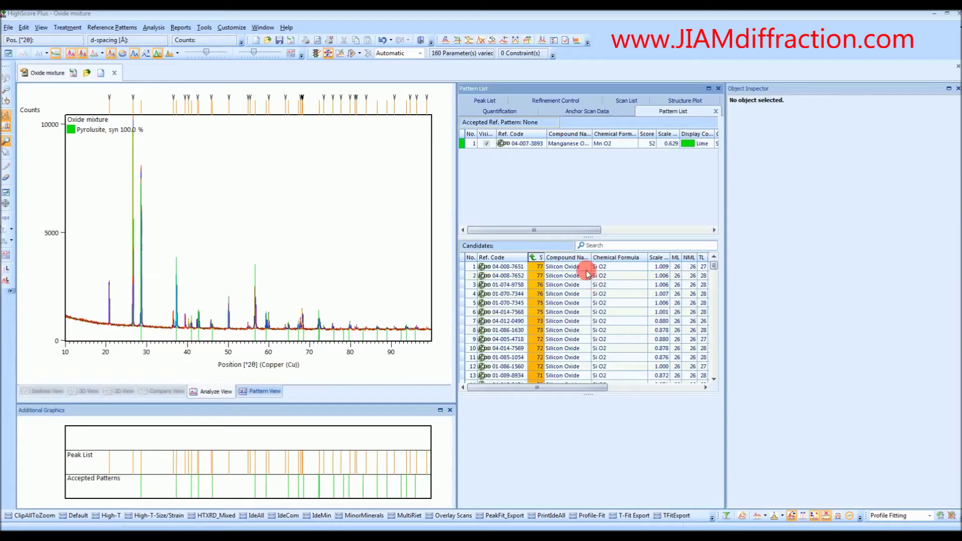
- Accept quartz candidate 04-008-7651 after checking its reference card, and convert it to a phase
double_click(581, 267)
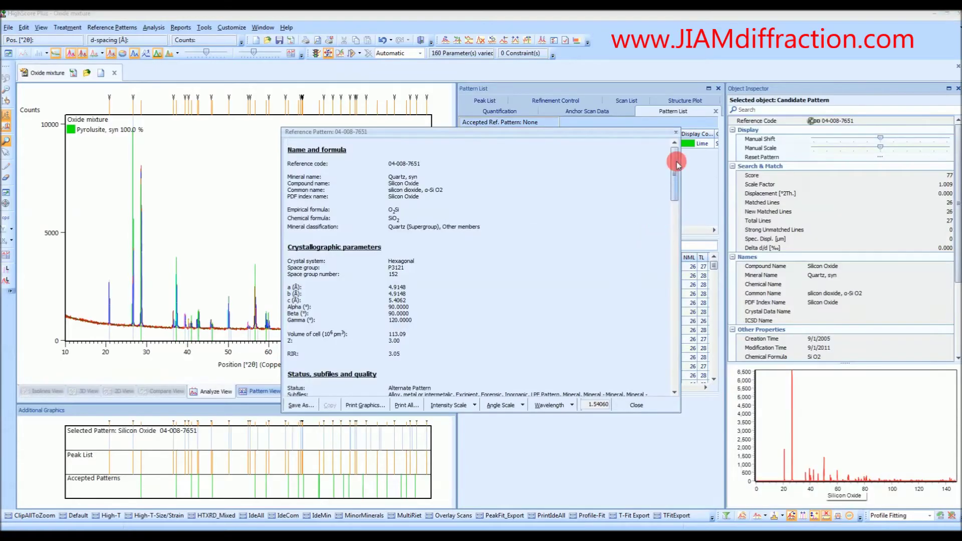
left_click_drag(675, 160, 675, 322)
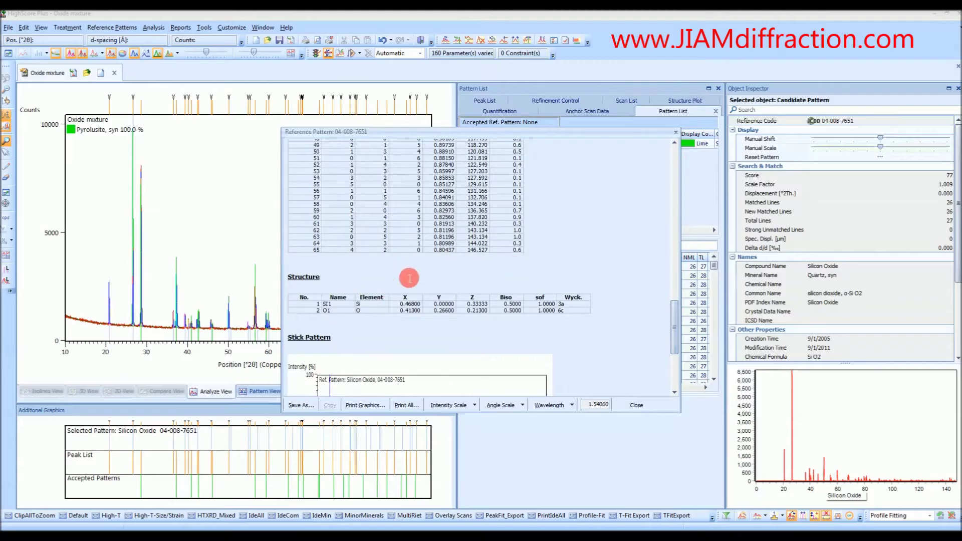
left_click(676, 133)
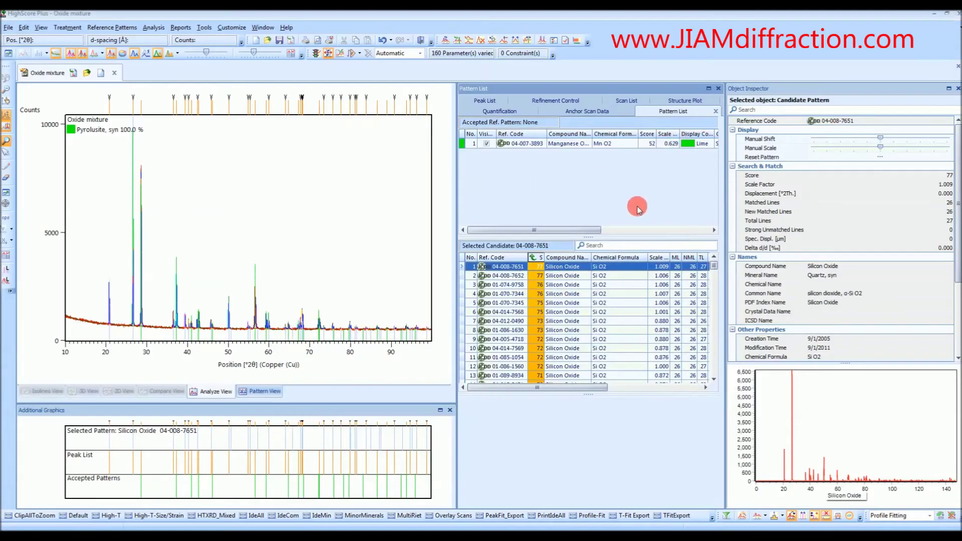
left_click_drag(608, 266, 586, 165)
right_click(580, 157)
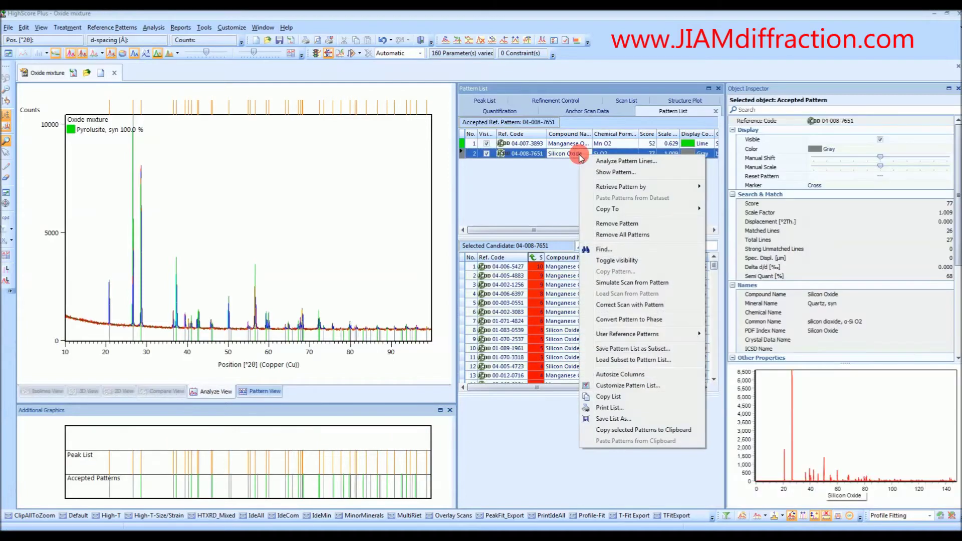
left_click(634, 324)
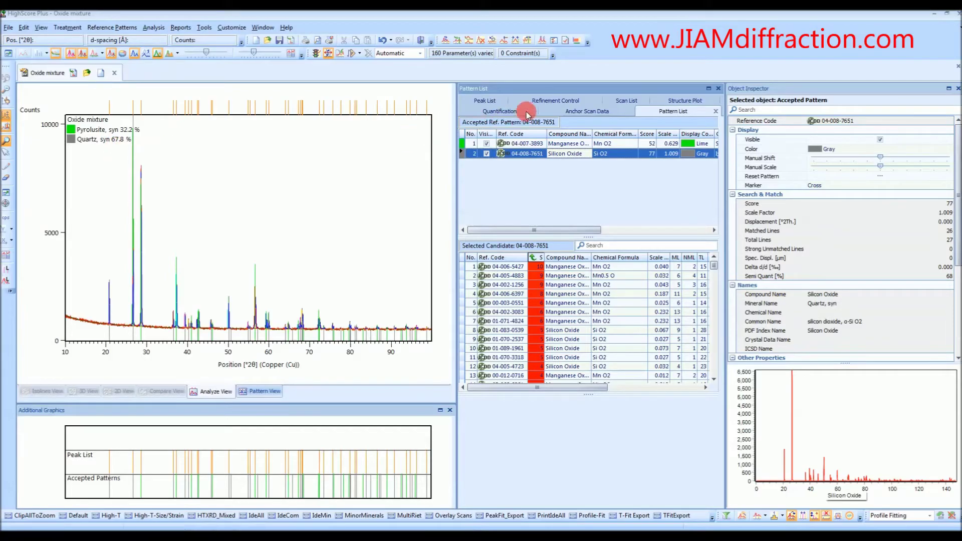
- Inspect the Global Variables, Background and Pyrolusite profile parameters in the refinement tree
left_click(549, 101)
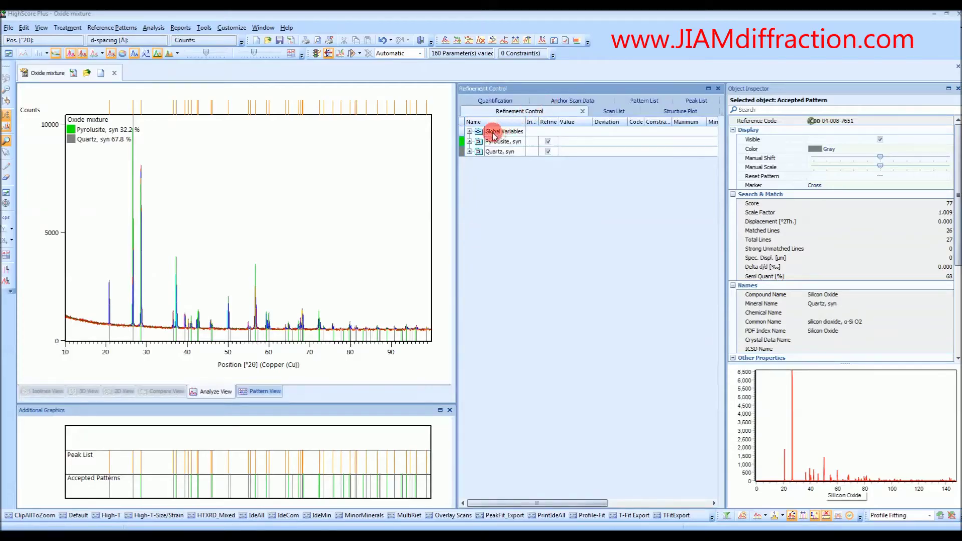
left_click(470, 131)
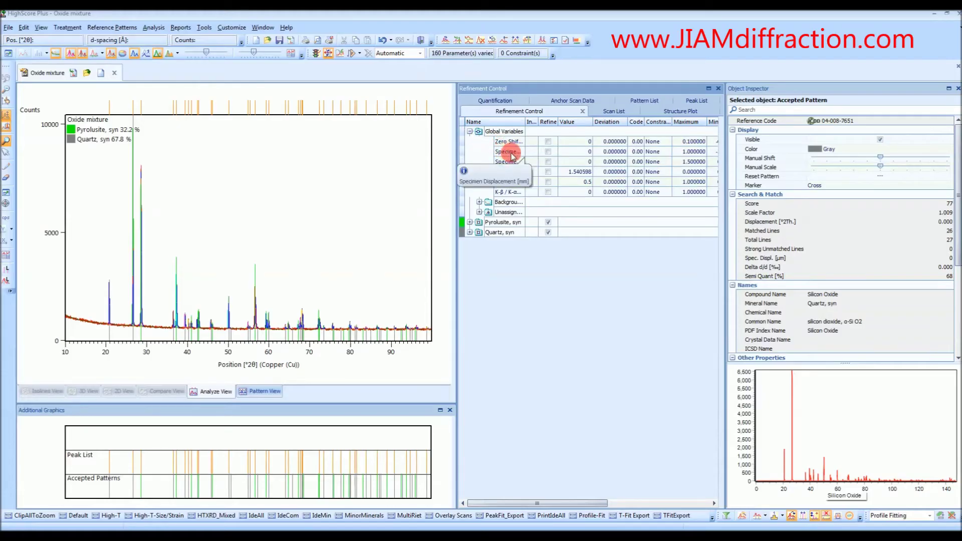
left_click(479, 202)
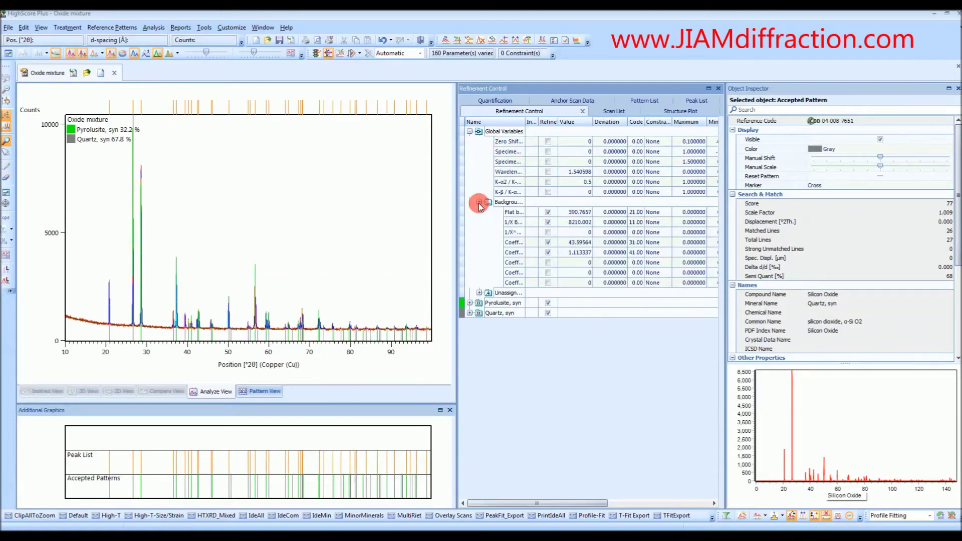
left_click(479, 203)
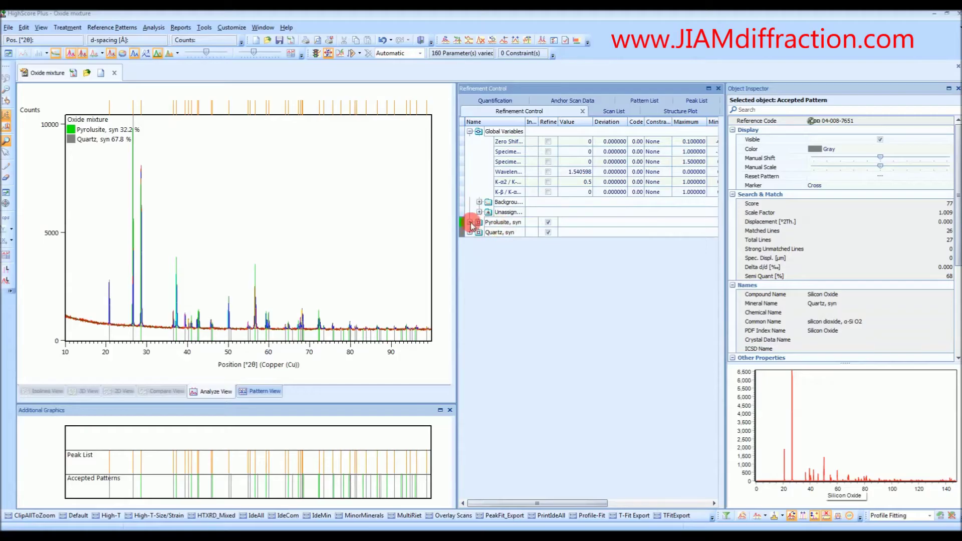
left_click(471, 223)
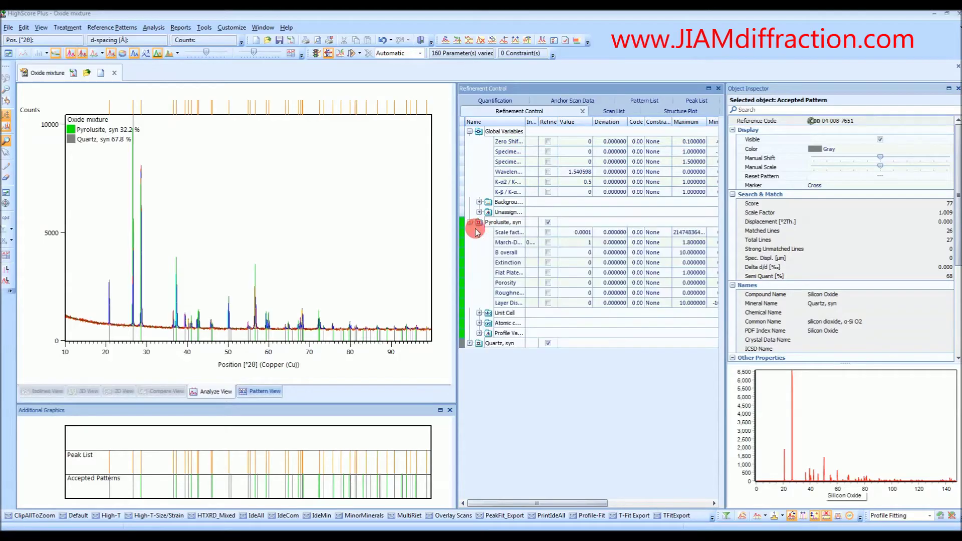
left_click(479, 333)
left_click(480, 333)
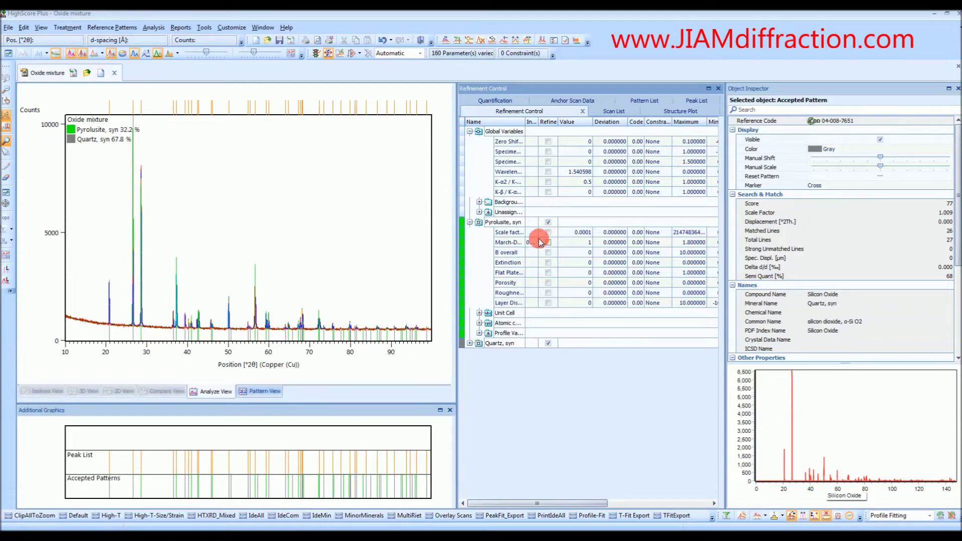
left_click(470, 222)
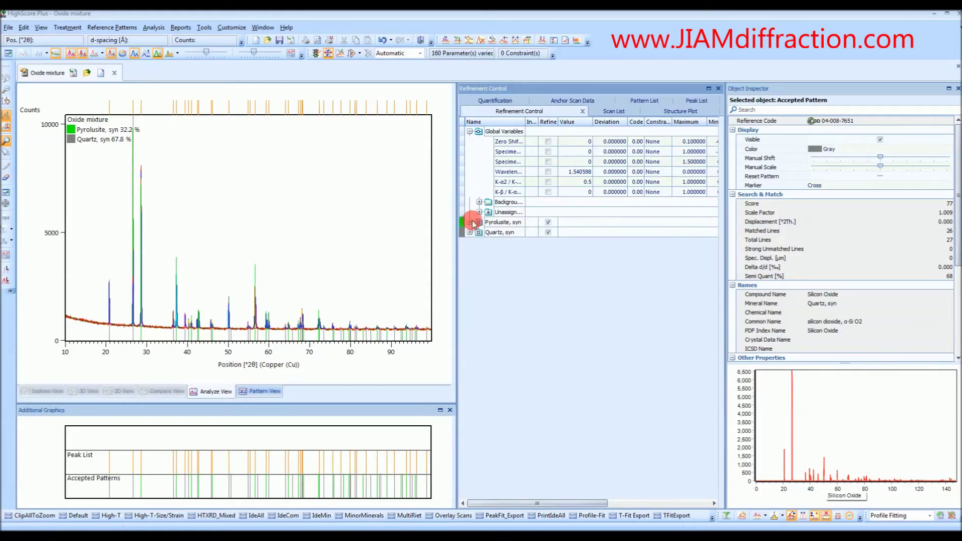
left_click(500, 133)
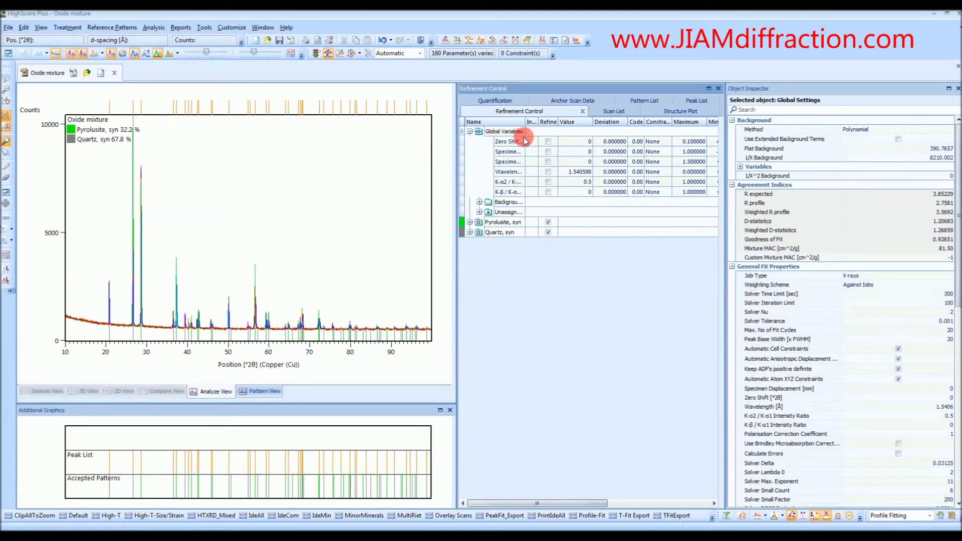
- Set Solver Tolerance to 0.00001 and tick Calculate Errors in the Global Variables settings
left_click(904, 320)
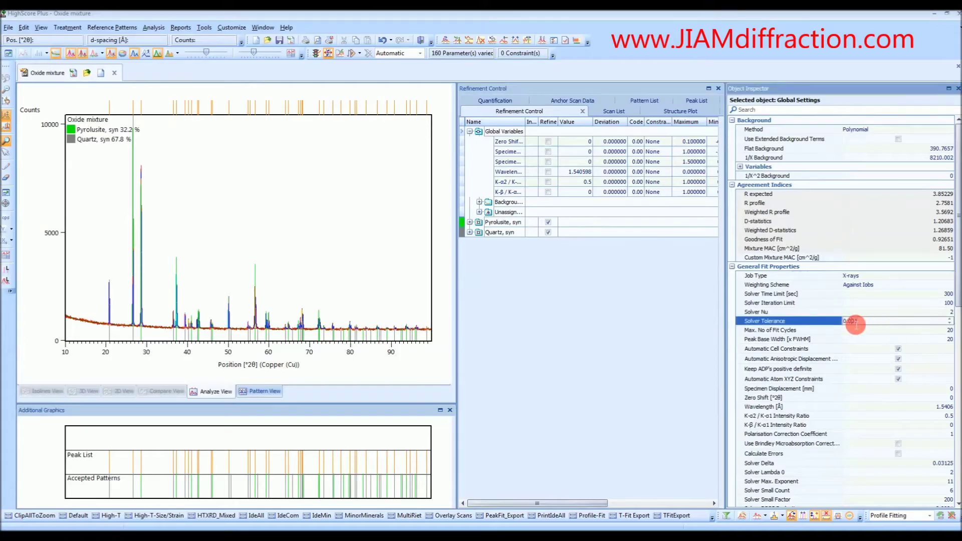
type("00")
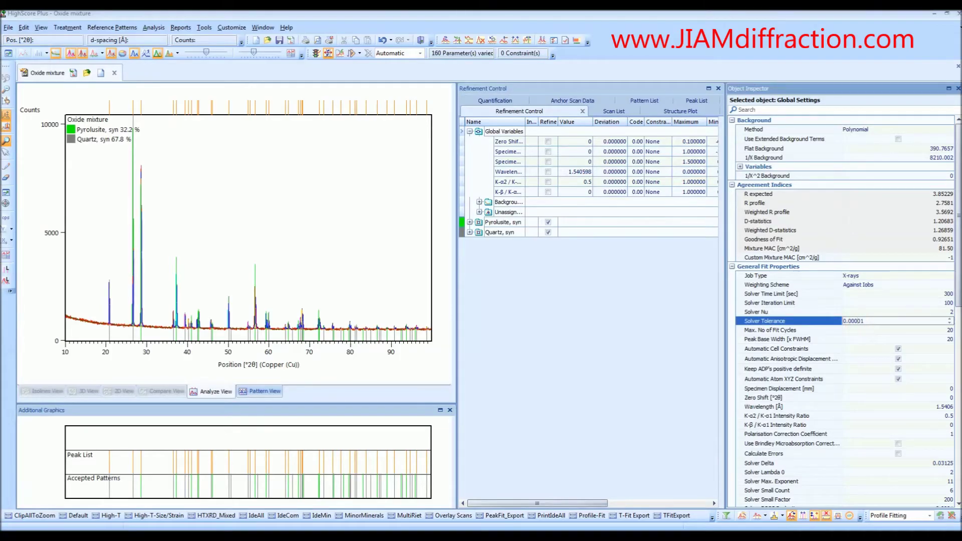
left_click(851, 323)
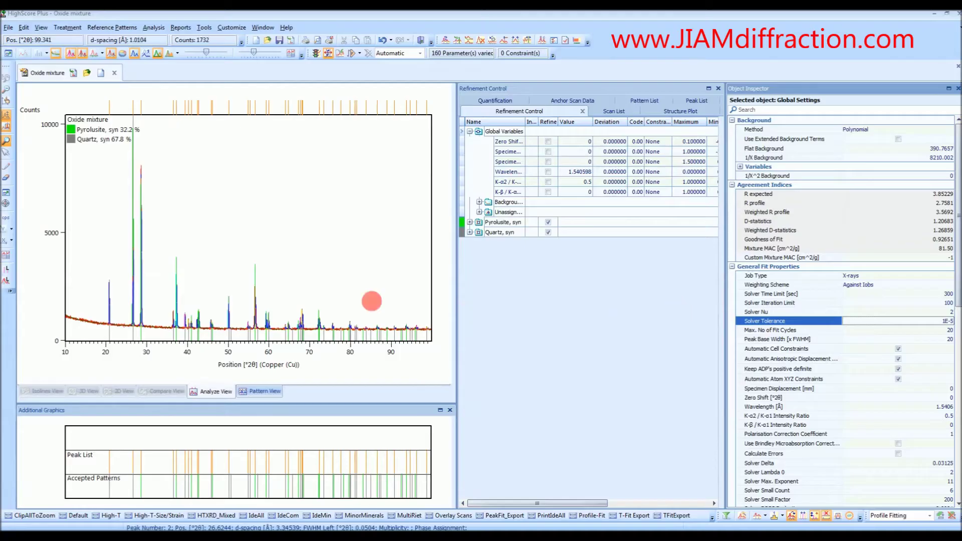
left_click(258, 304)
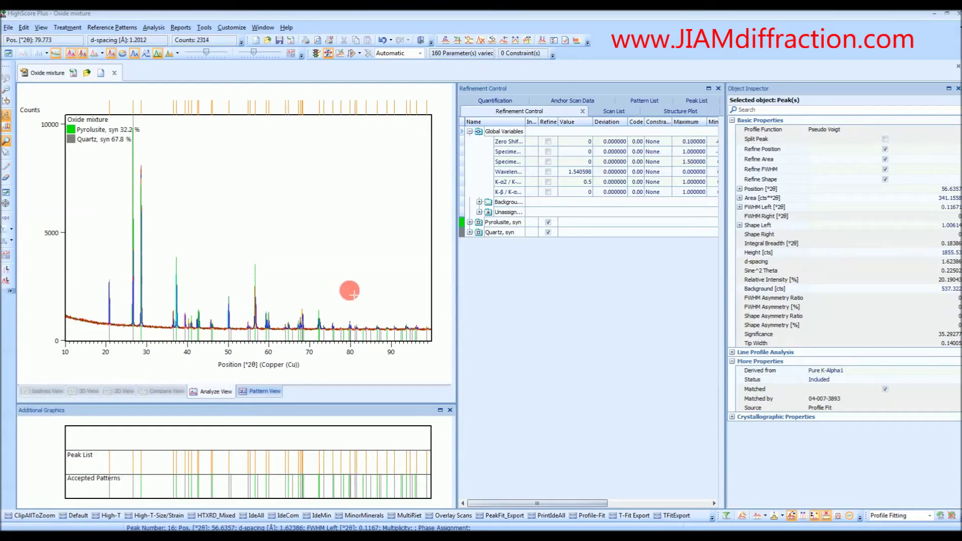
left_click(506, 132)
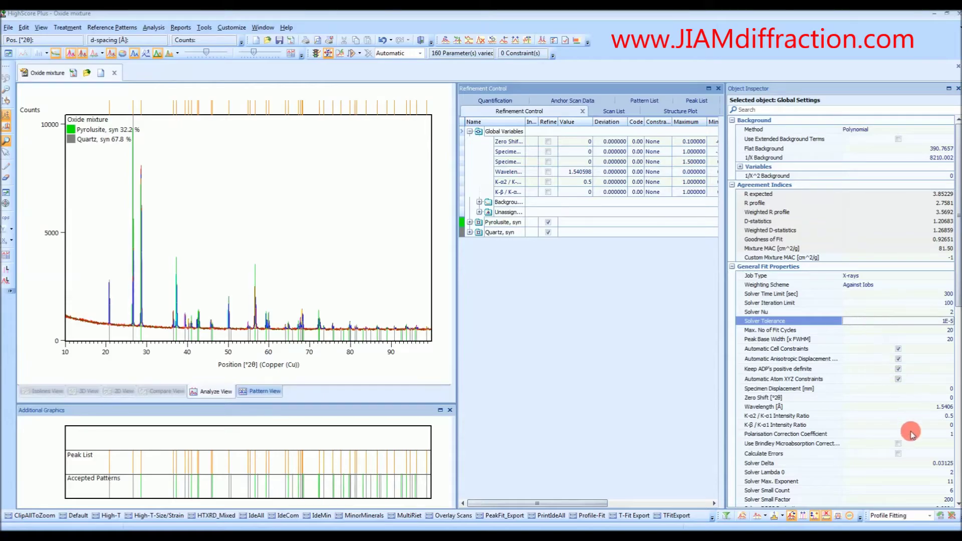
left_click(898, 455)
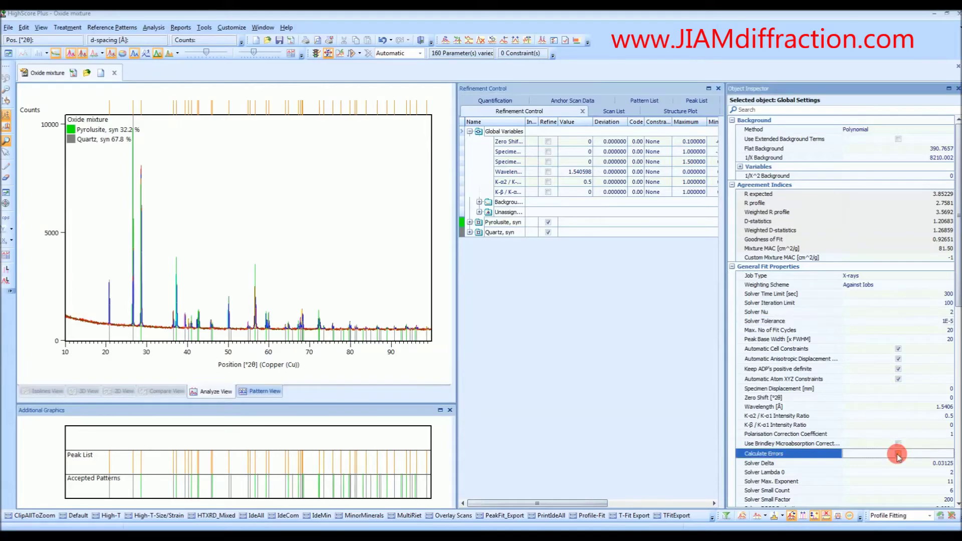
left_click(899, 455)
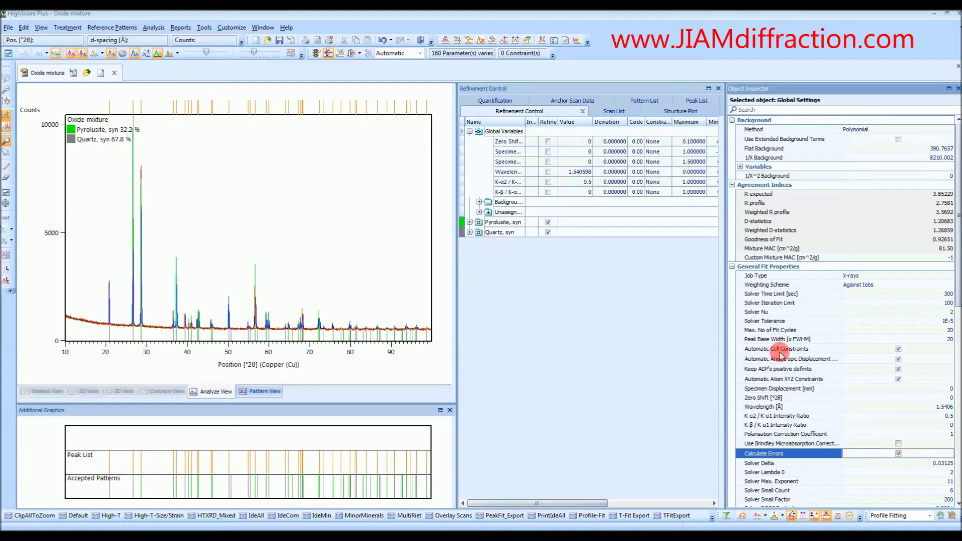
left_click(501, 226)
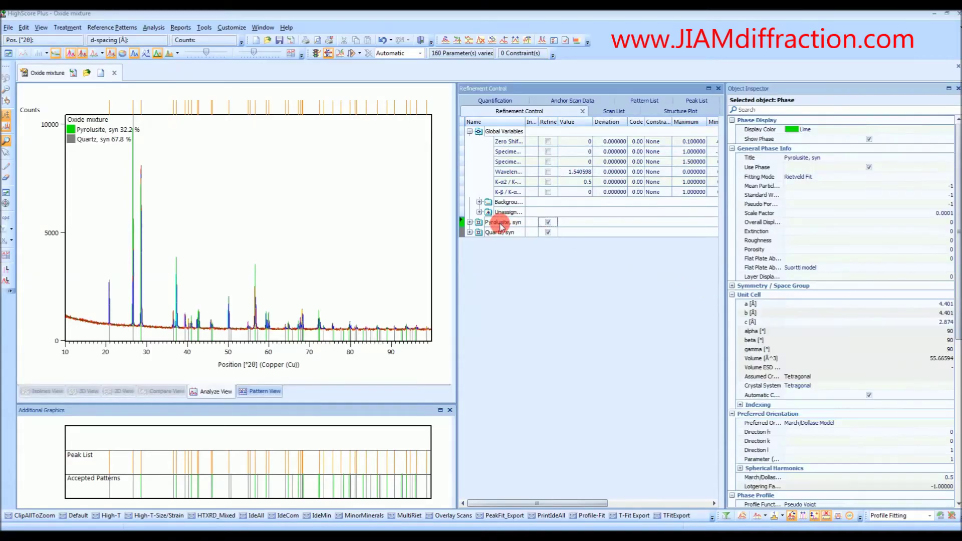
- Set the Pyrolusite phase profile asymmetry to Split Width and Shape
left_click_drag(958, 307, 876, 356)
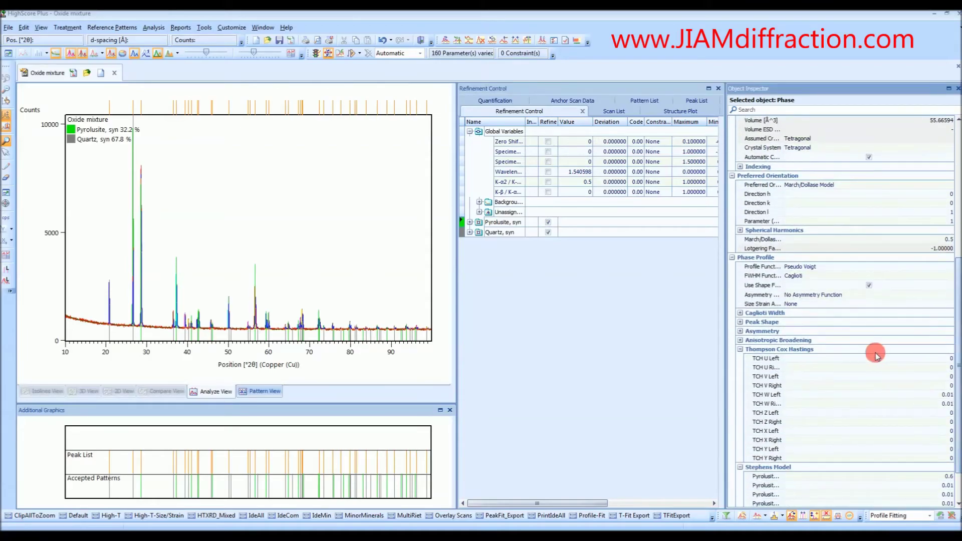
left_click(800, 296)
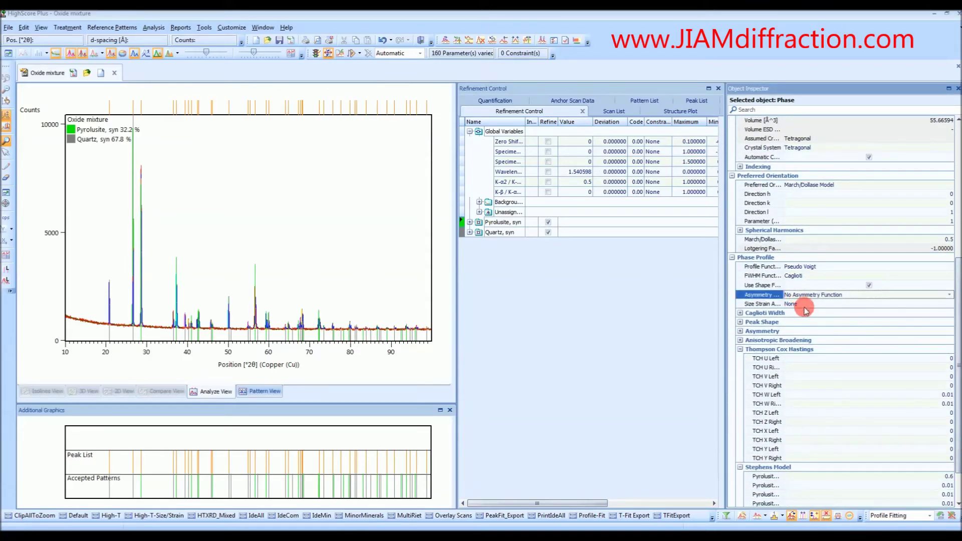
left_click(814, 296)
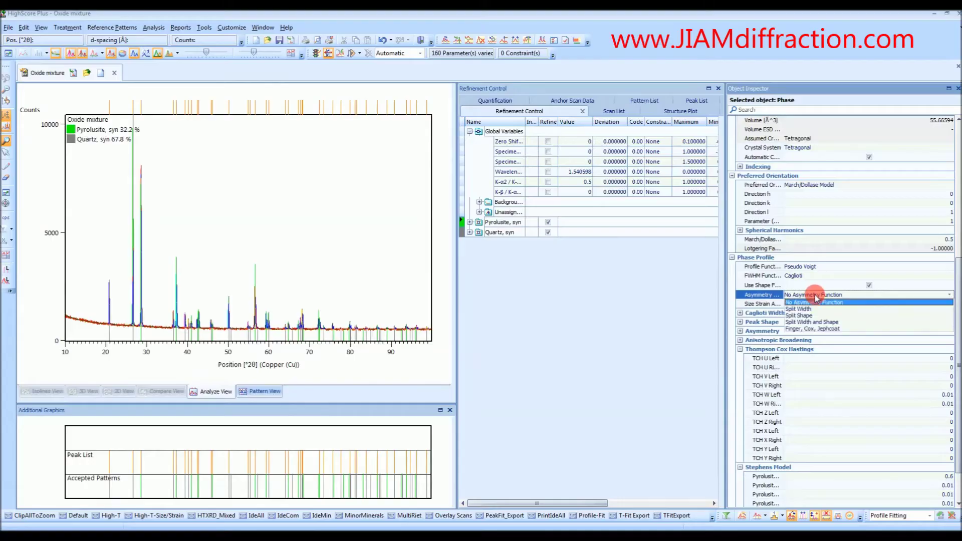
left_click(817, 324)
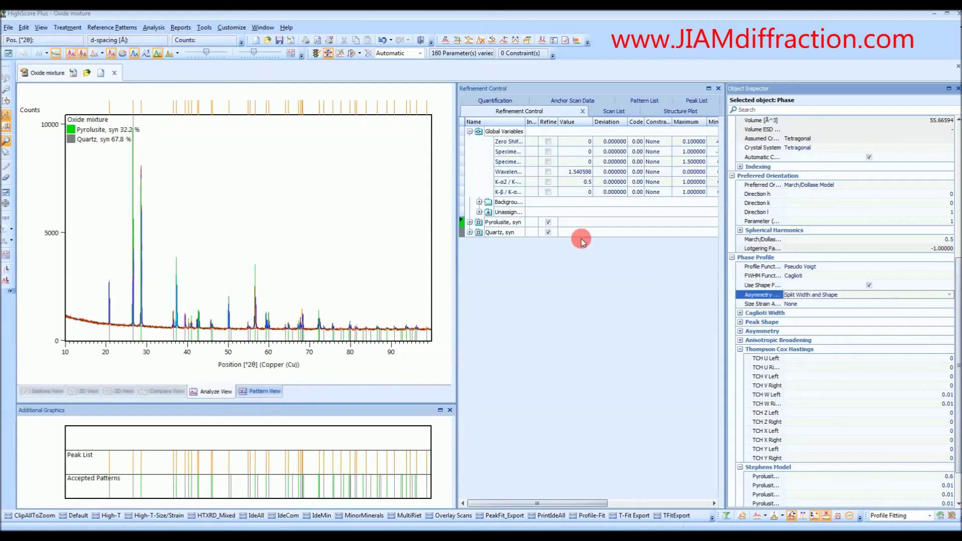
- Set the Quartz phase profile asymmetry to Split Width and Shape
left_click(498, 232)
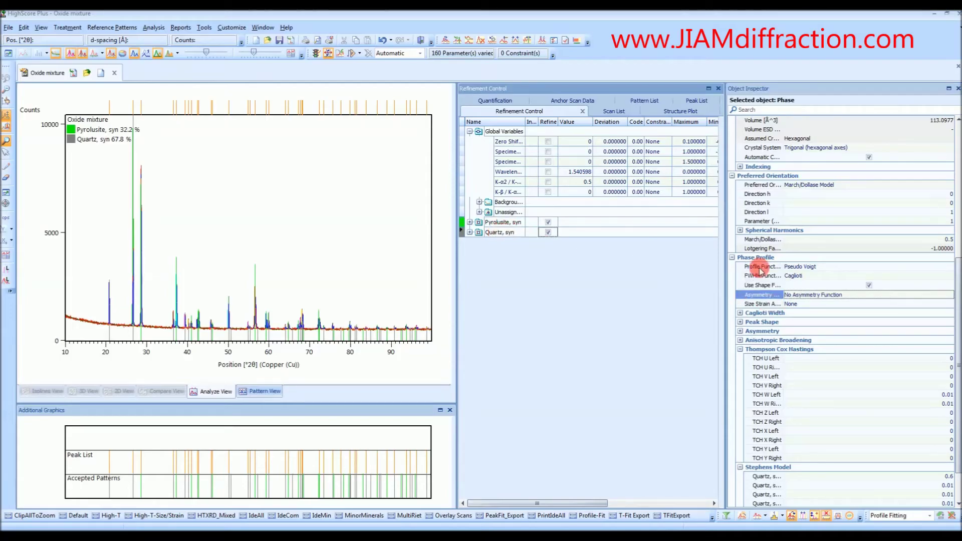
left_click(835, 296)
left_click(835, 296)
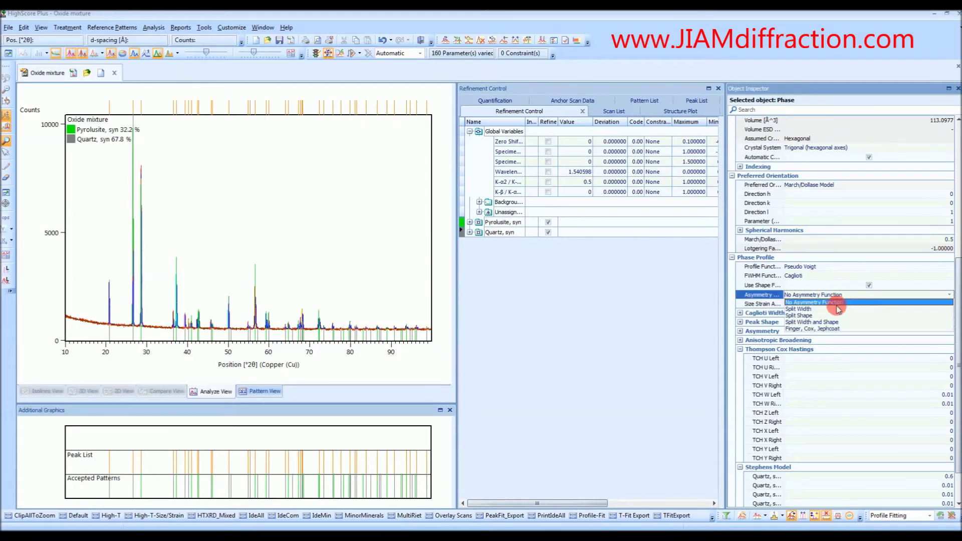
left_click(833, 326)
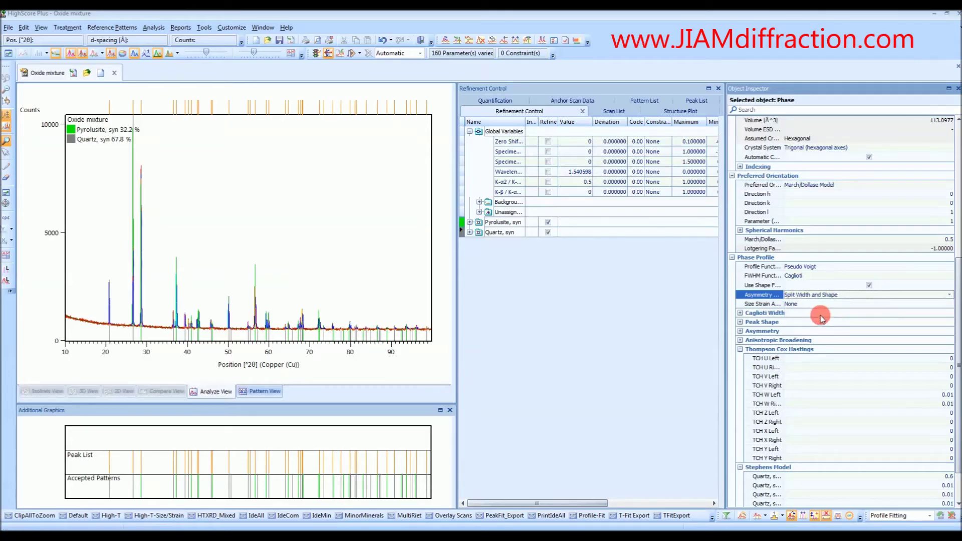
- Keep fitting on Automatic and run the '<Phase fit> Expanded Rietveld' strategy
left_click(420, 53)
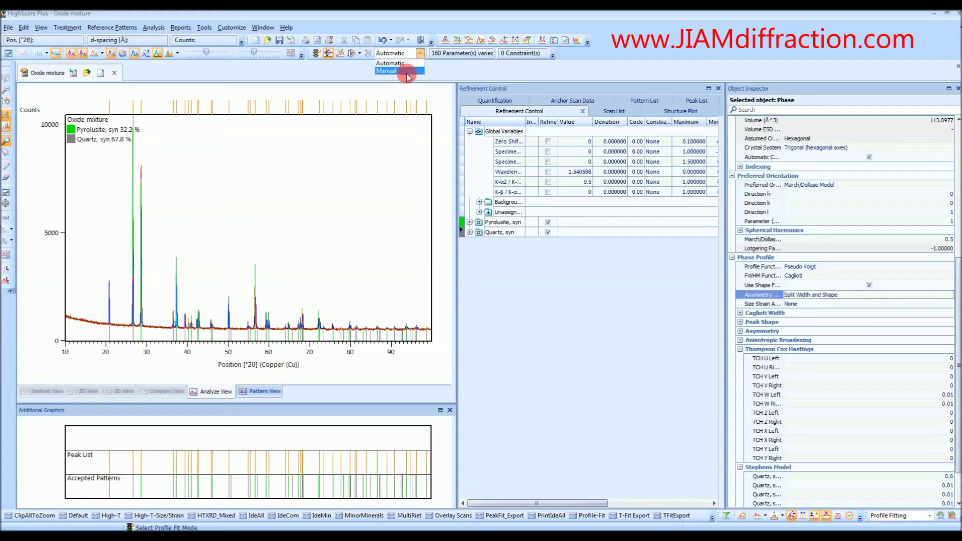
left_click(396, 64)
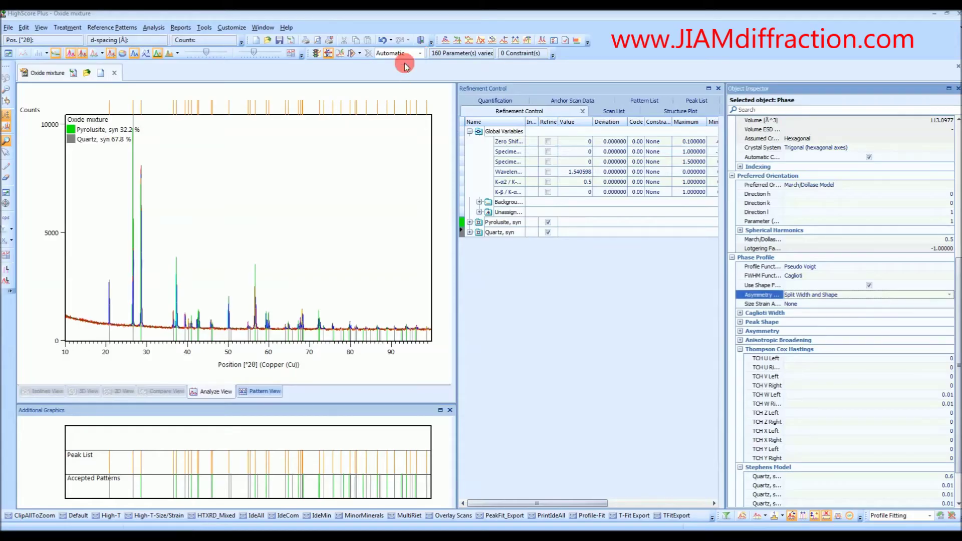
left_click(360, 53)
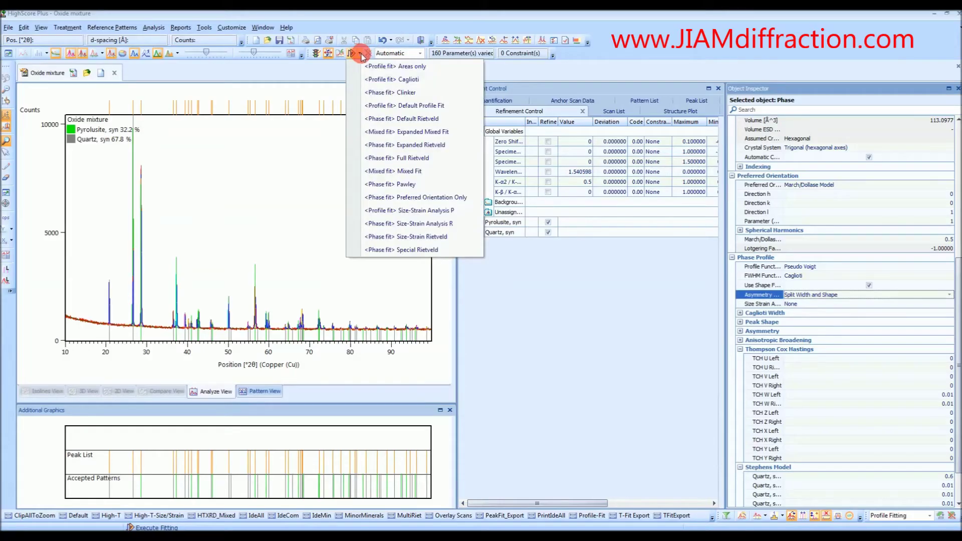
left_click(423, 146)
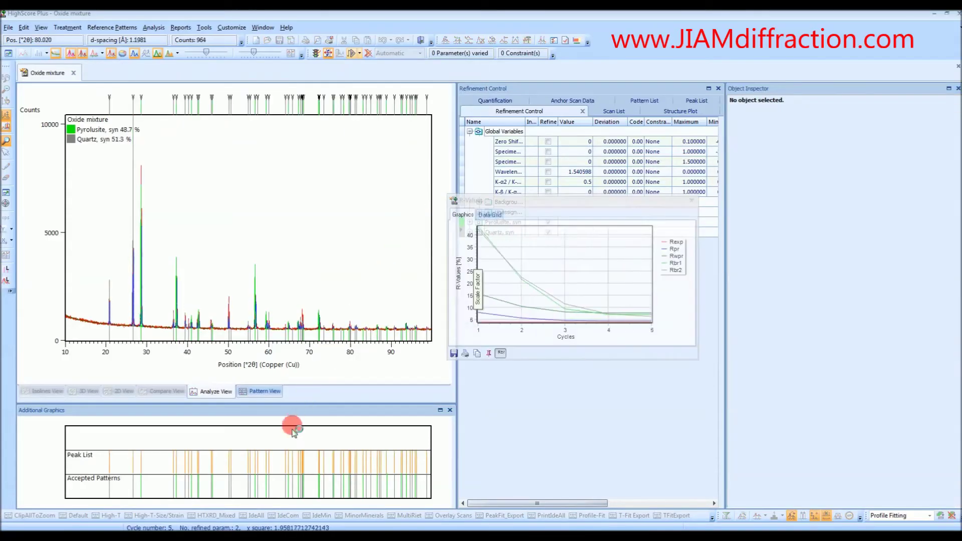
- Show a Difference Plot in the Additional Graphics pane below the pattern
right_click(286, 445)
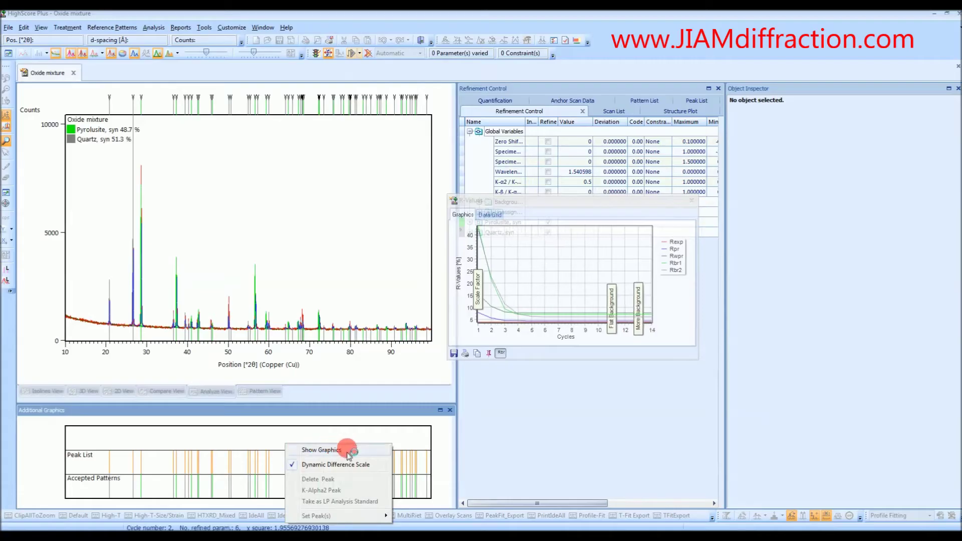
mouse_move(350, 453)
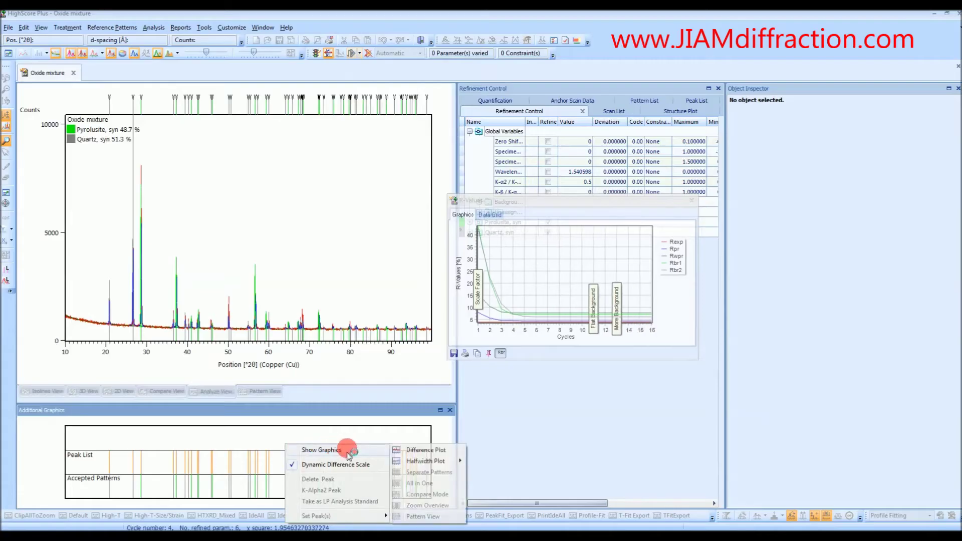
left_click(441, 450)
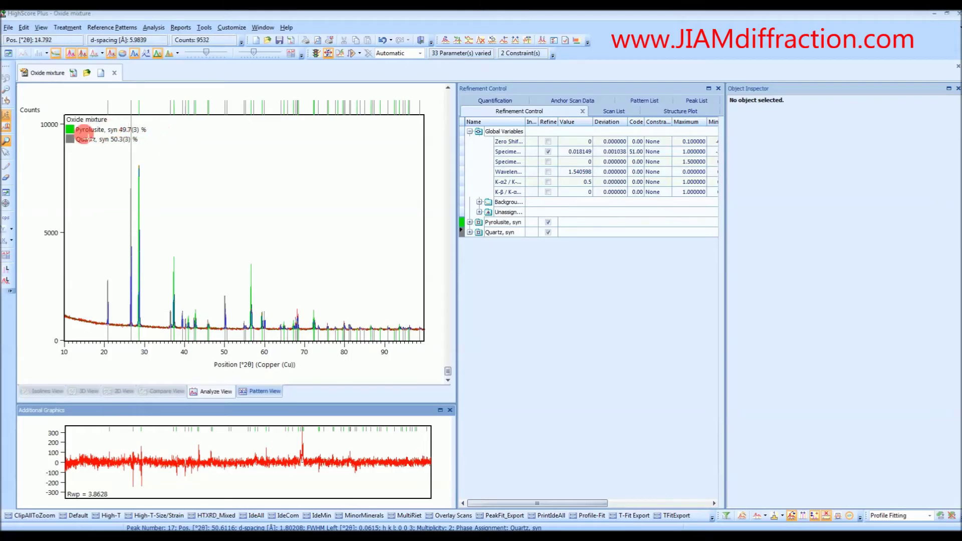
- Rename the Pyrolusite phase title to 'MnO2 -'
left_click(503, 225)
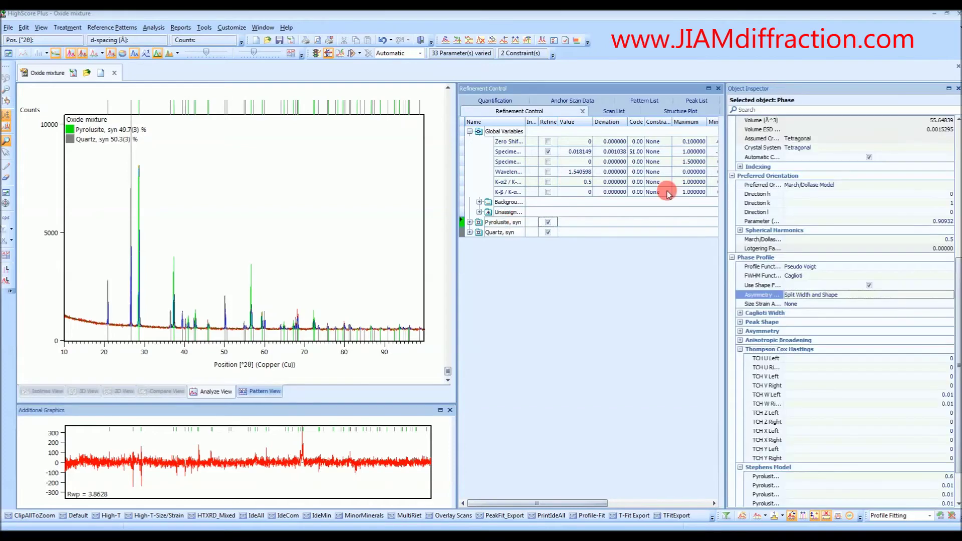
left_click(957, 270)
left_click_drag(957, 269, 958, 133)
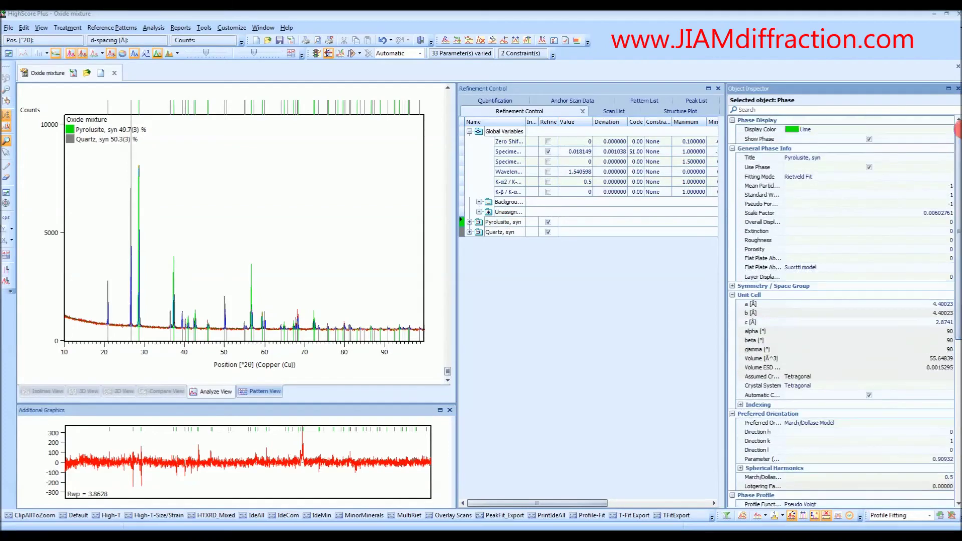
left_click(801, 159)
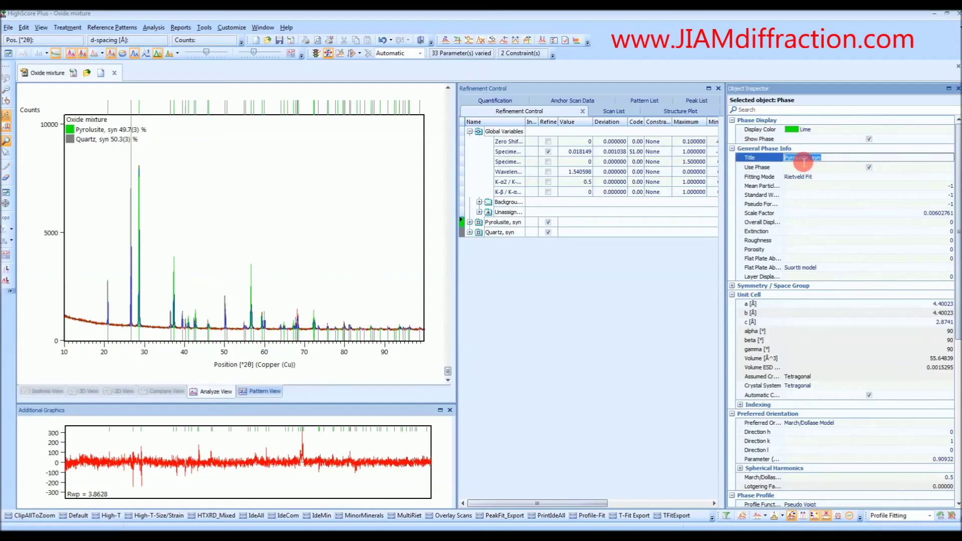
type("MnO2 -")
key("Return")
left_click(77, 123)
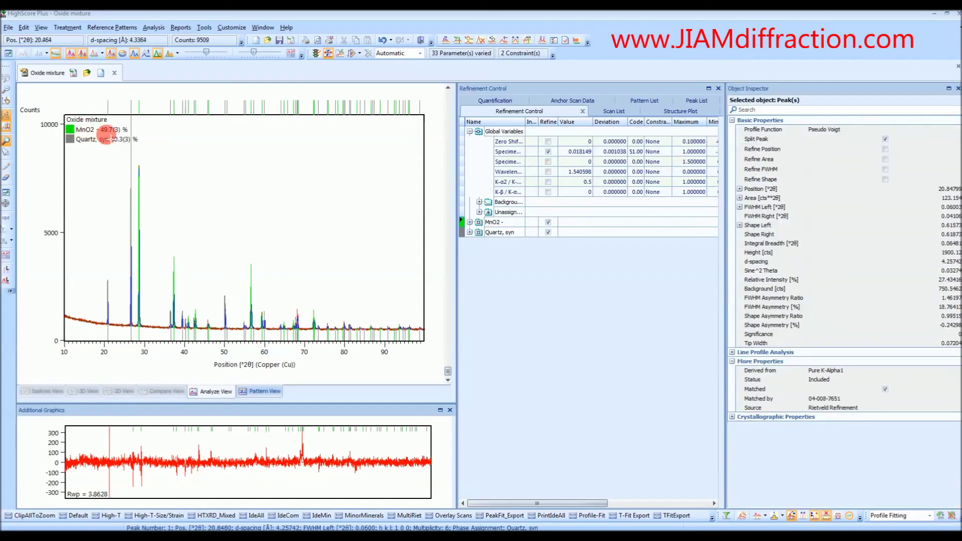
- Change the MnO2 phase display colour to Fuchsia
left_click(502, 223)
left_click(853, 130)
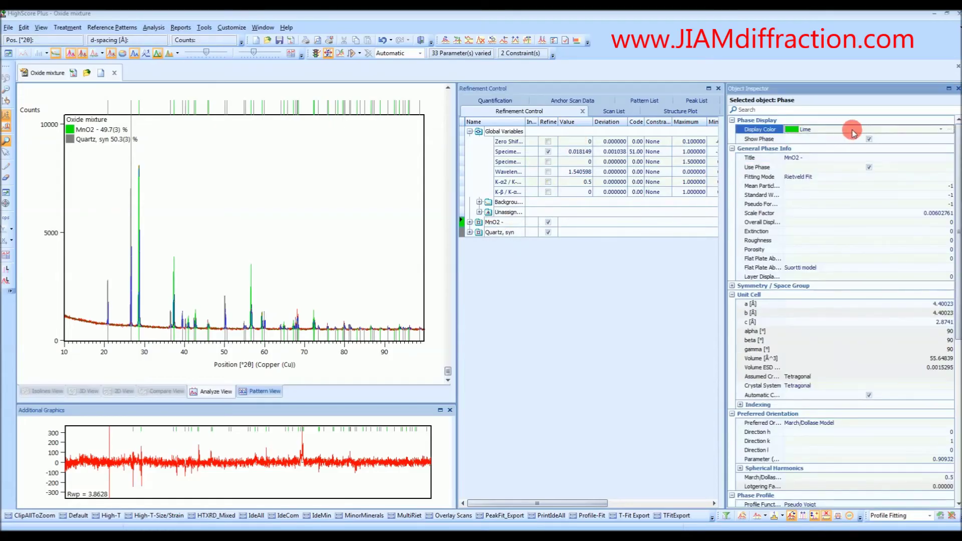
left_click(852, 131)
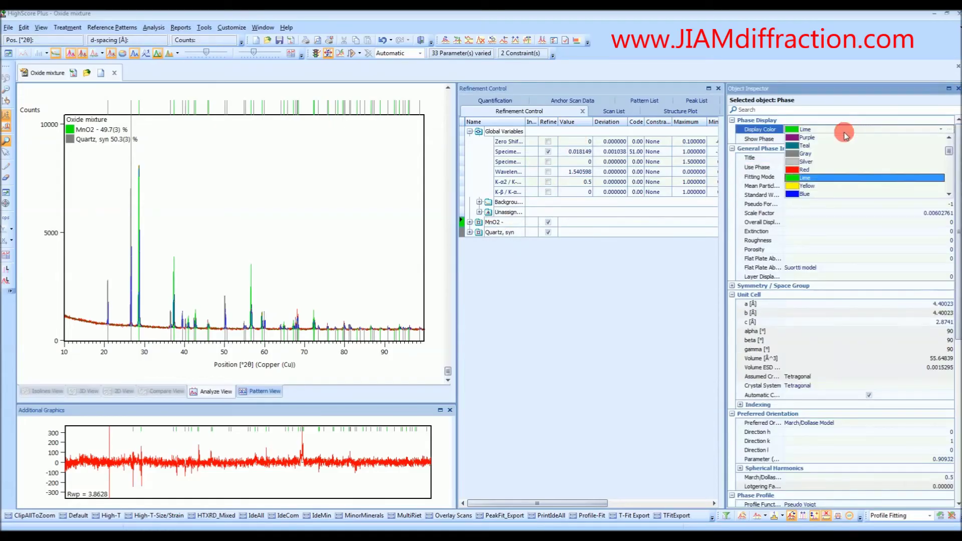
scroll(826, 174, "down", 2)
left_click(821, 156)
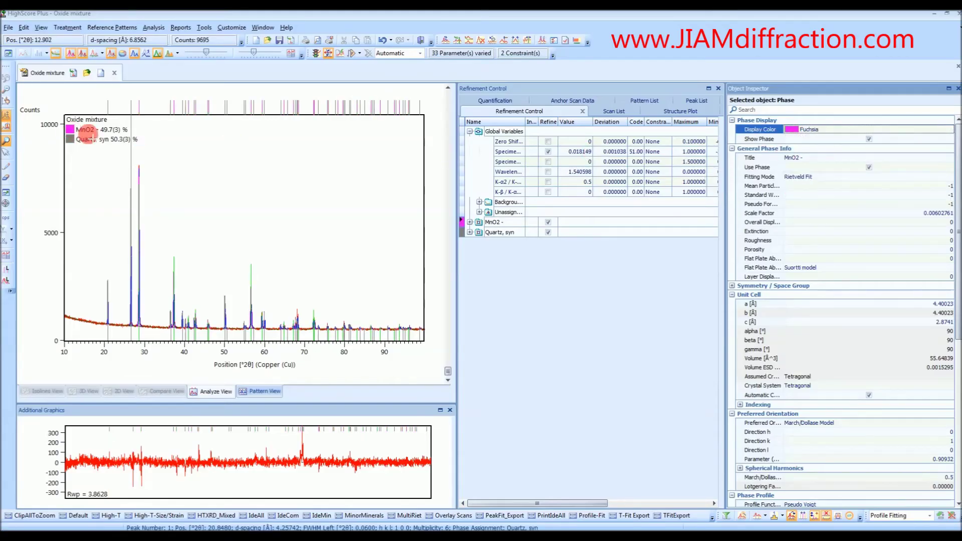
- Set the legend position to Center in Document Settings > Legends & Grids
left_click(139, 120)
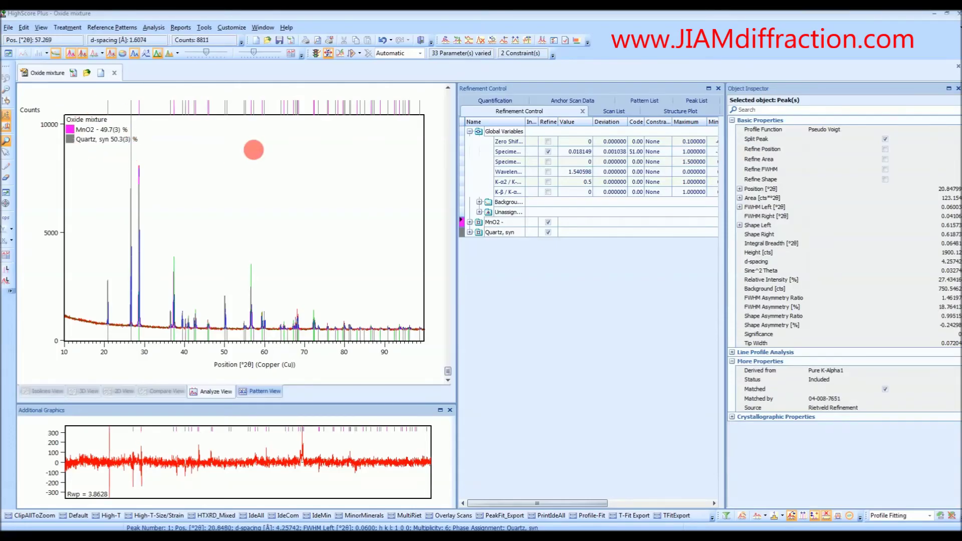
right_click(254, 150)
left_click(301, 343)
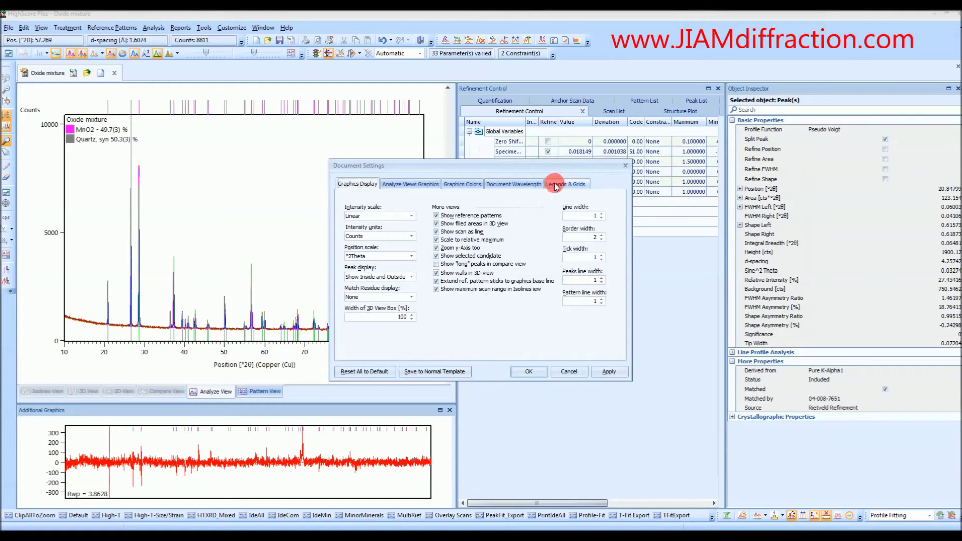
left_click(555, 185)
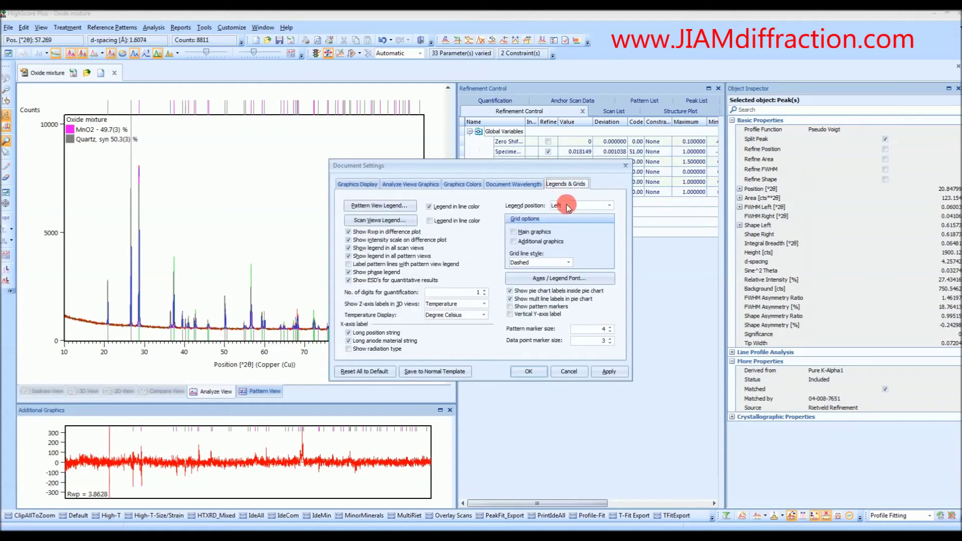
left_click(564, 206)
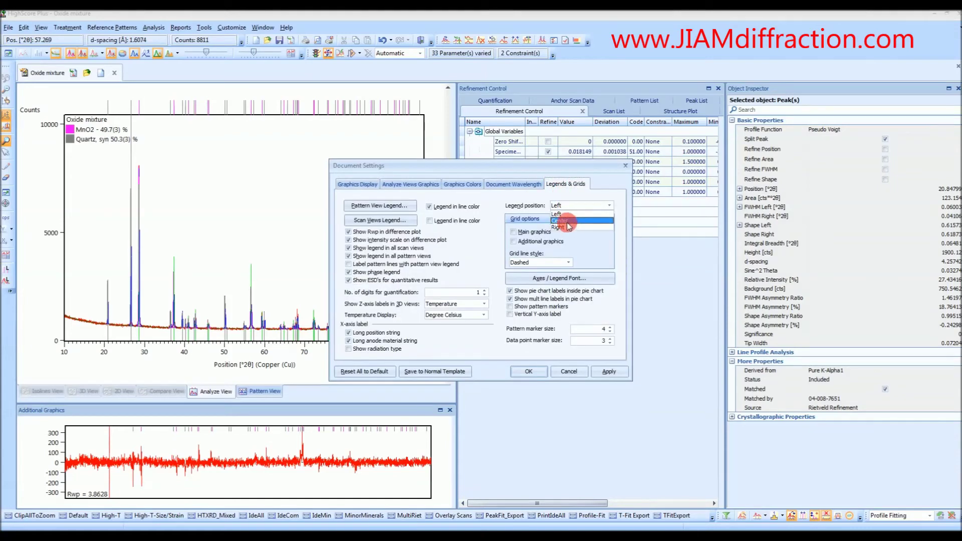
left_click(570, 221)
left_click(531, 374)
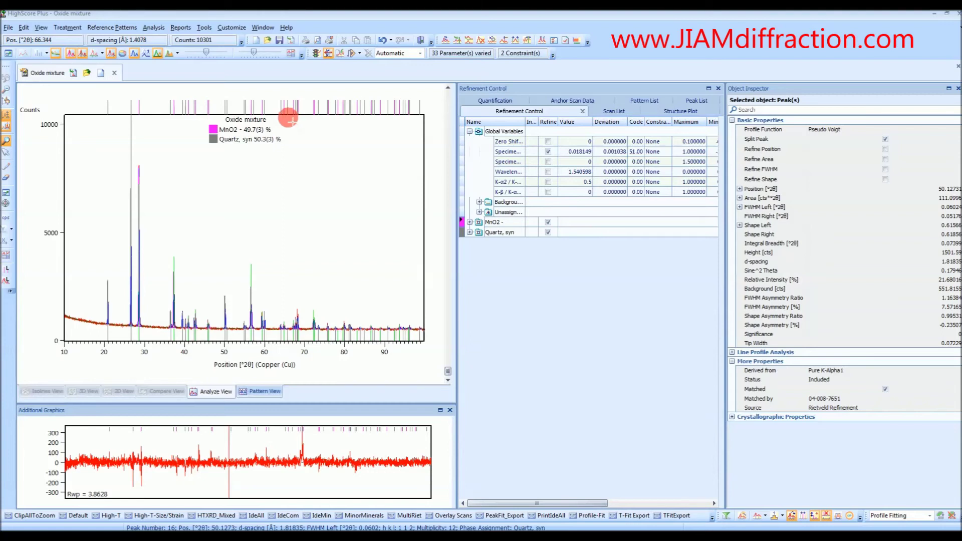
left_click(170, 321)
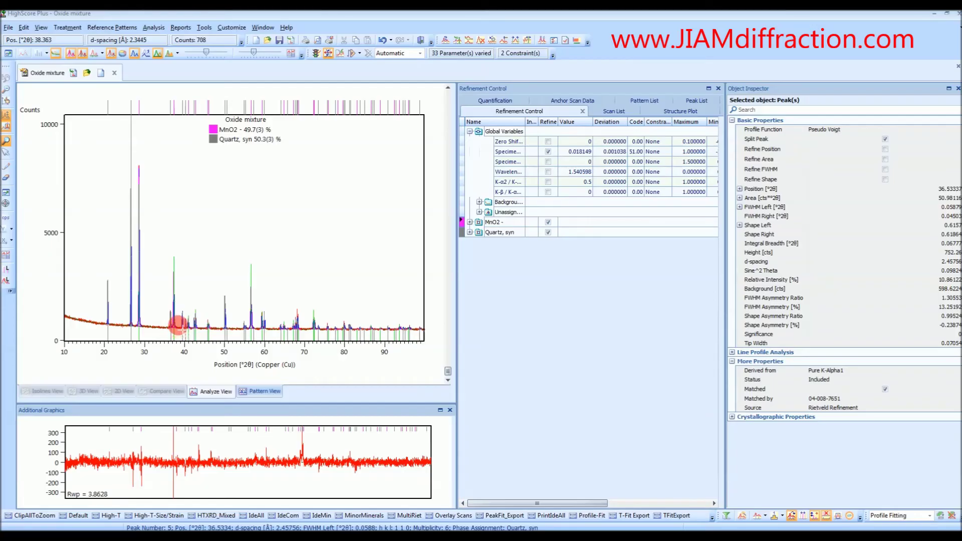
left_click(213, 109)
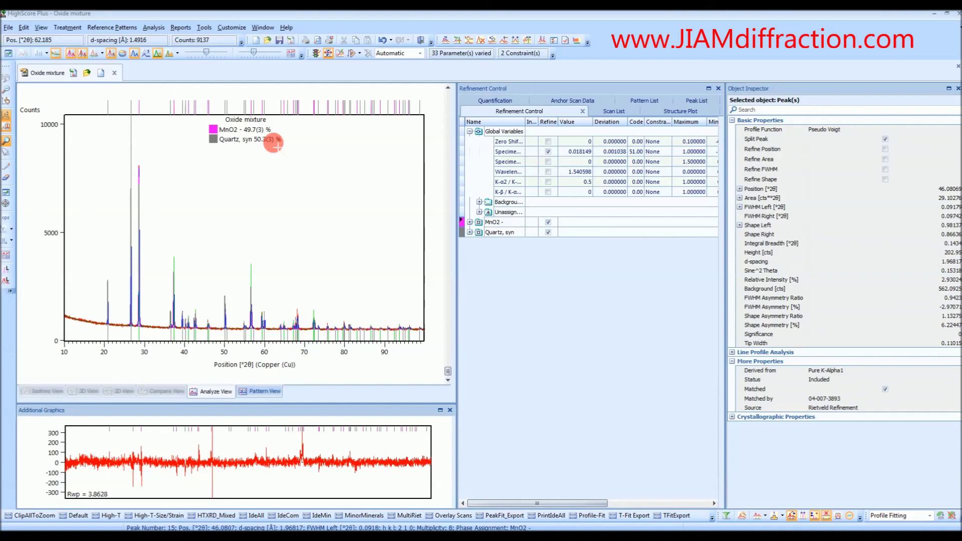
- Expand the 'MnO2 -' phase node and its Unit Cell node to show the lattice parameters
left_click(470, 223)
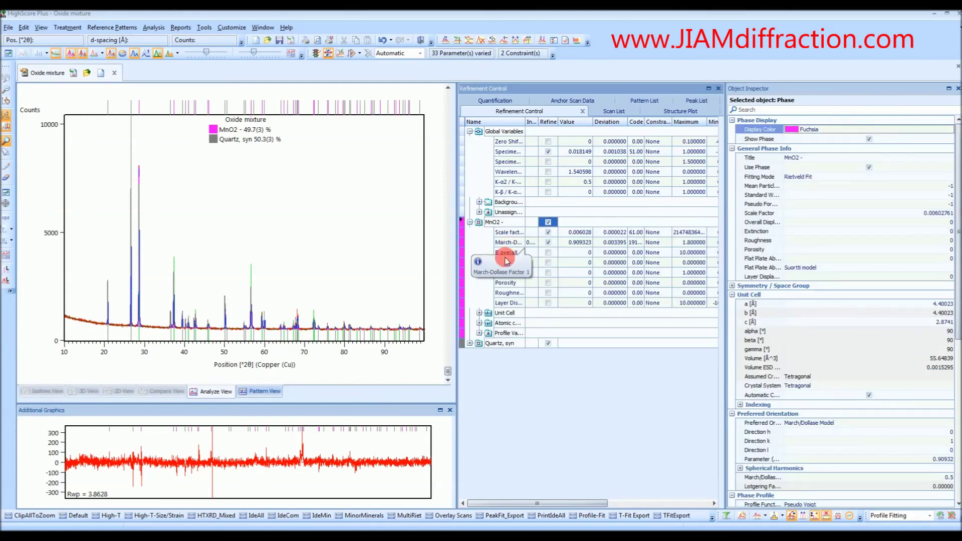
left_click(479, 313)
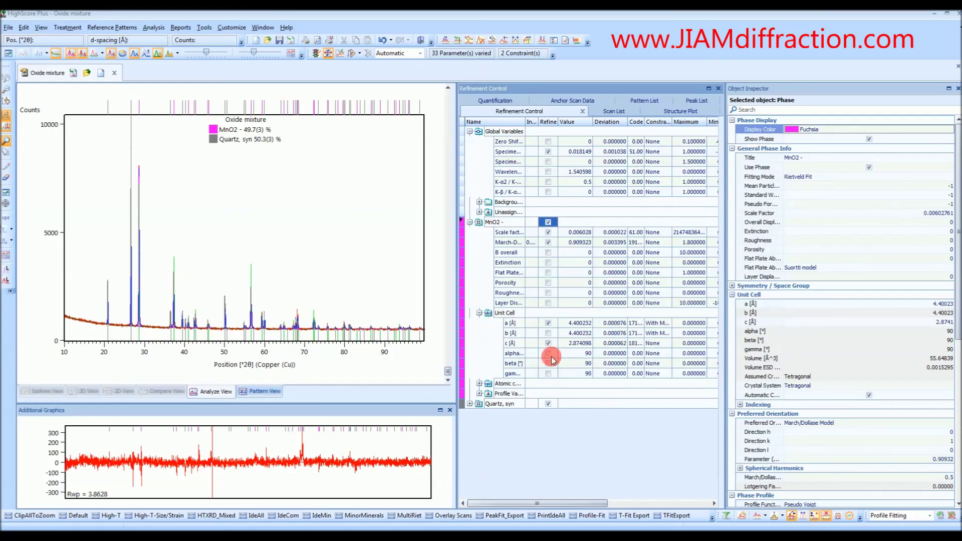